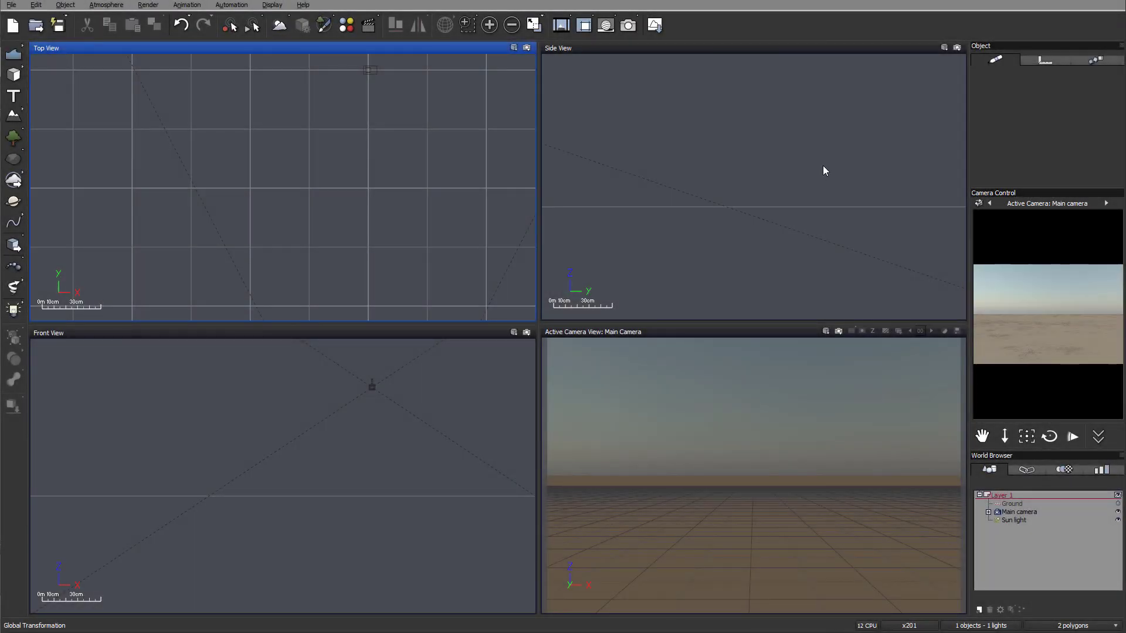
{"action": "left_click", "coordinate": [764, 154]}
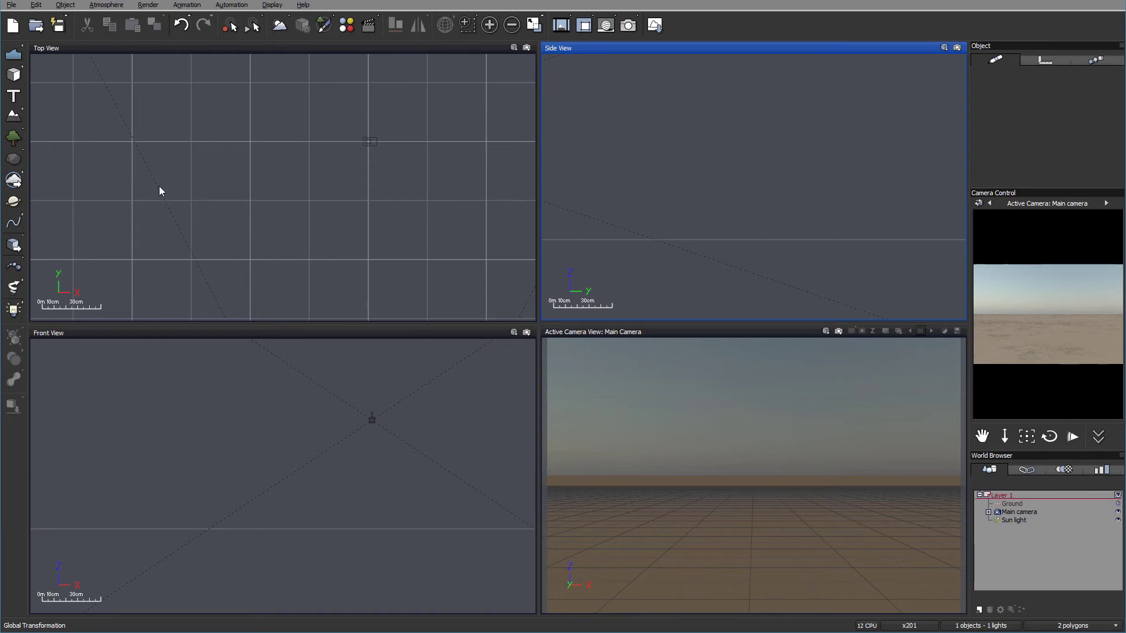
{"action": "right_click_drag", "start_coordinate": [411, 185], "coordinate": [441, 114]}
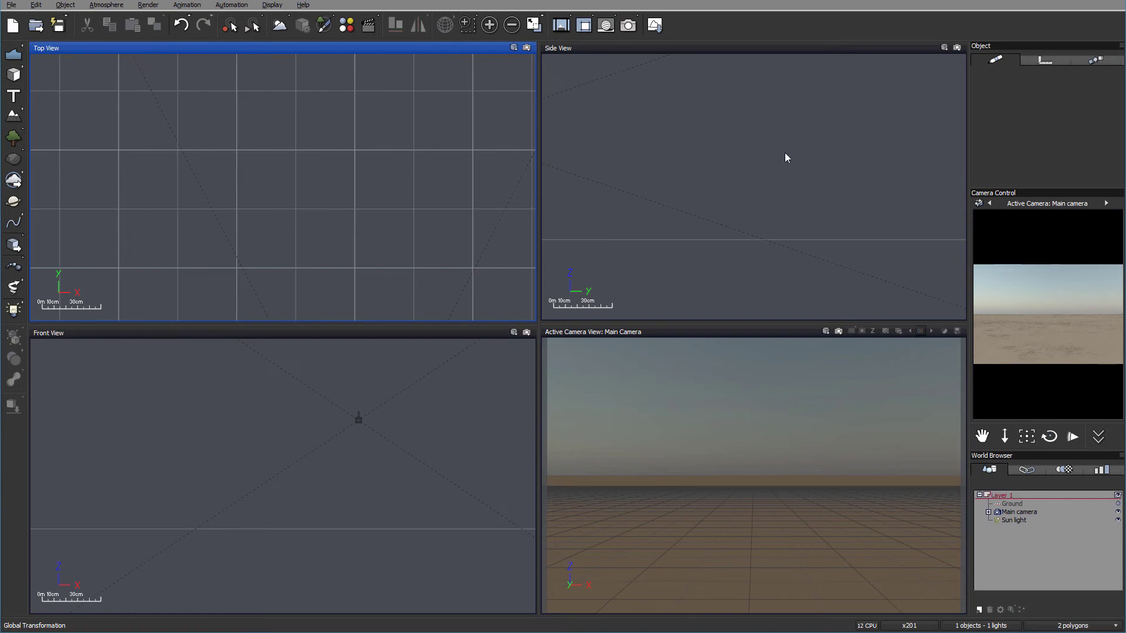
{"action": "scroll", "coordinate": [320, 174], "scroll_direction": "down", "scroll_amount": 5}
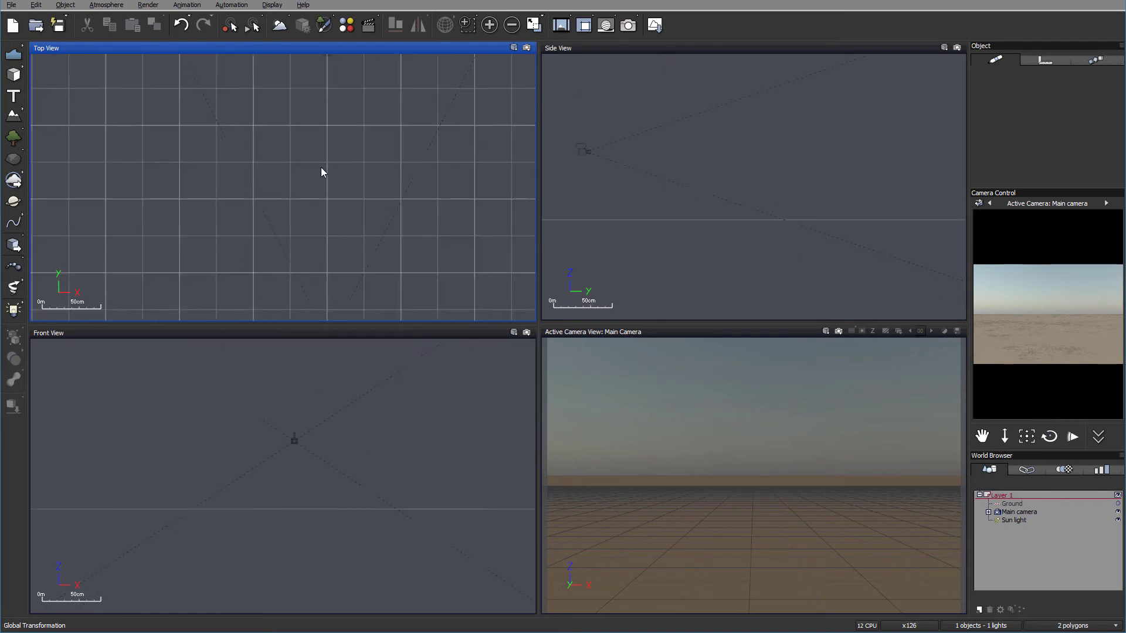
{"action": "right_click_drag", "start_coordinate": [326, 176], "coordinate": [407, 206]}
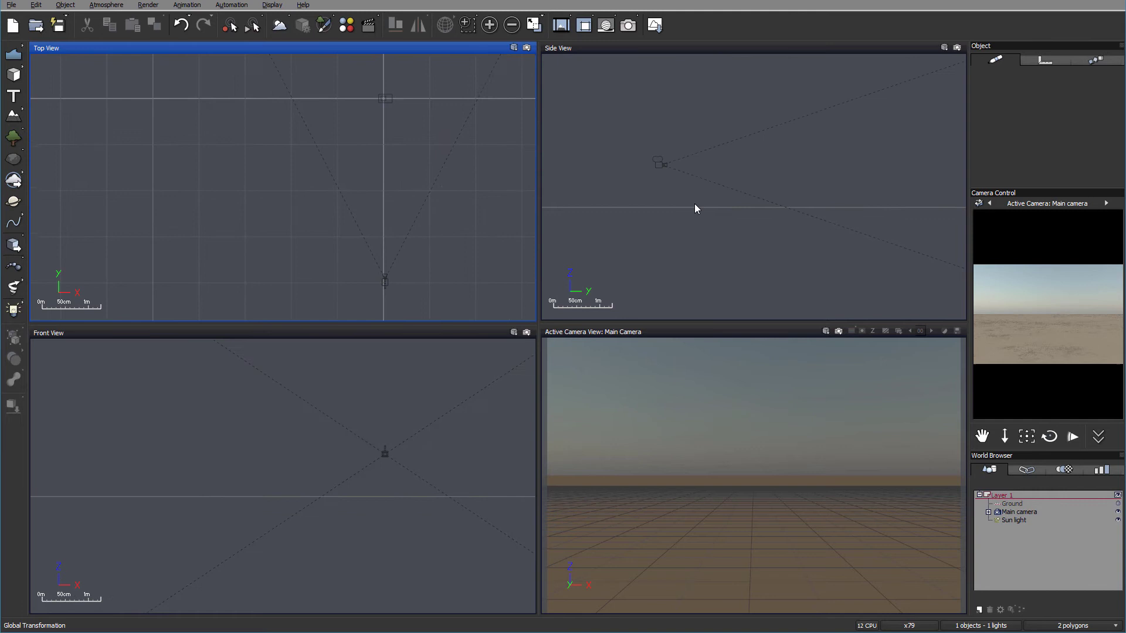
- Add a terrain and shrink it uniformly to about 80 m square, placed in front of the main camera
{"action": "left_click", "coordinate": [14, 116]}
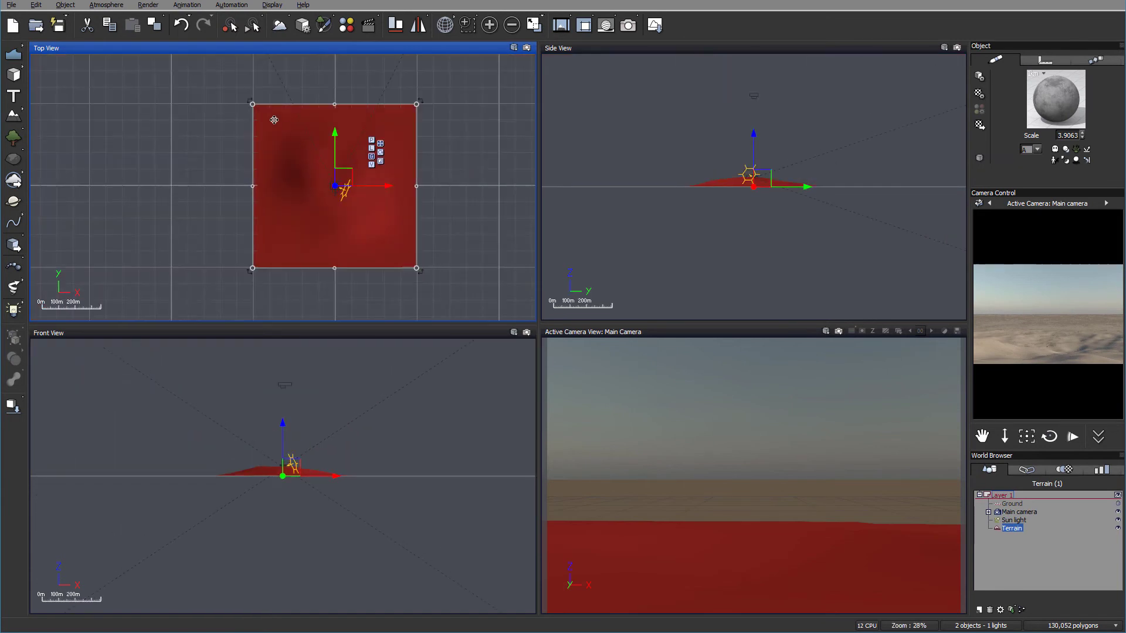
{"action": "left_click_drag", "start_coordinate": [252, 104], "coordinate": [335, 190]}
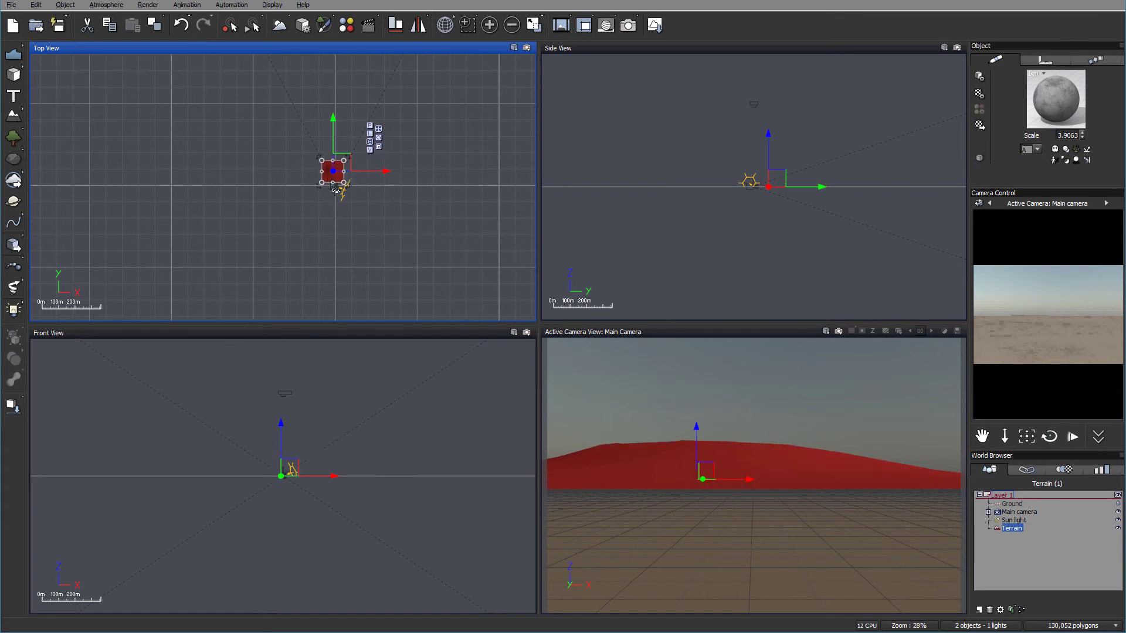
{"action": "scroll", "coordinate": [336, 190], "scroll_direction": "up", "scroll_amount": 10}
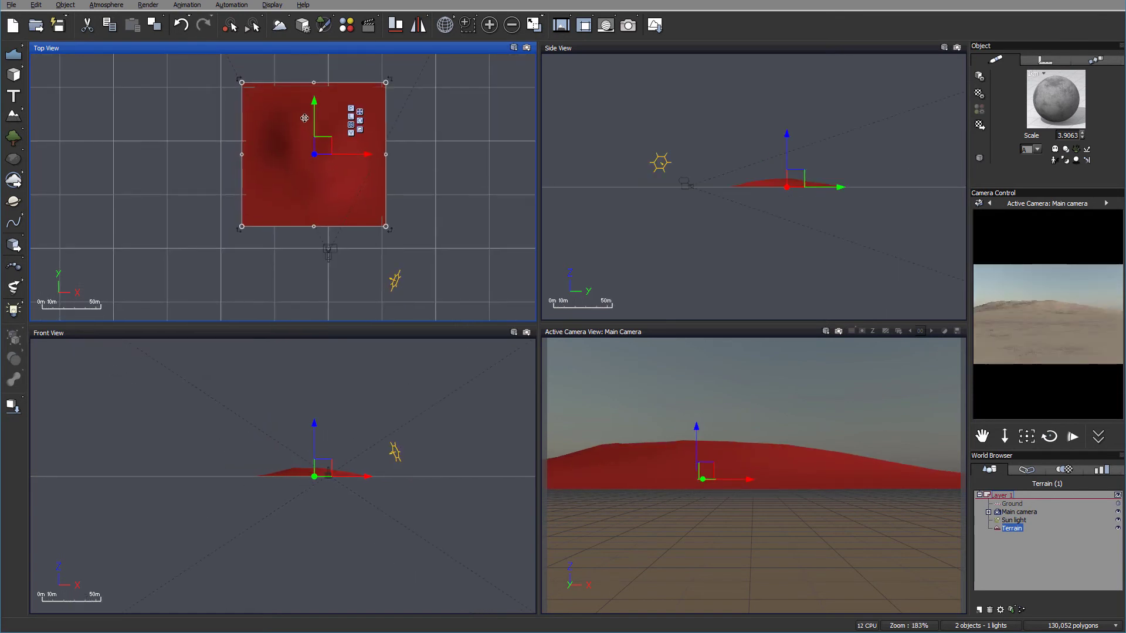
{"action": "left_click_drag", "start_coordinate": [324, 143], "coordinate": [337, 160]}
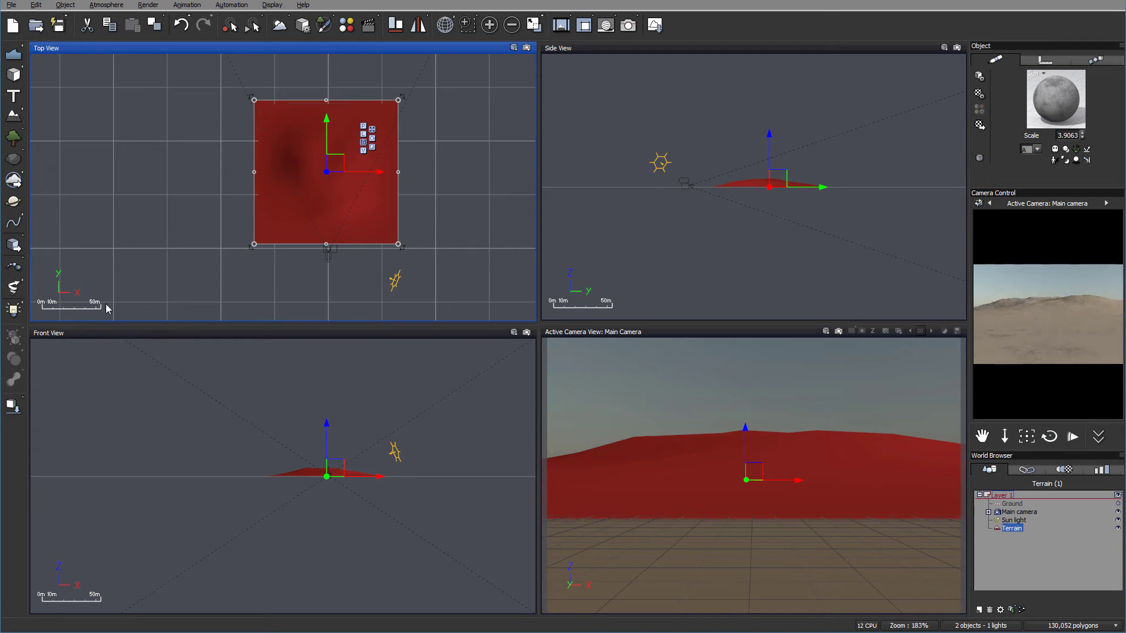
{"action": "left_click_drag", "start_coordinate": [387, 110], "coordinate": [330, 167]}
{"action": "left_click_drag", "start_coordinate": [288, 203], "coordinate": [318, 206]}
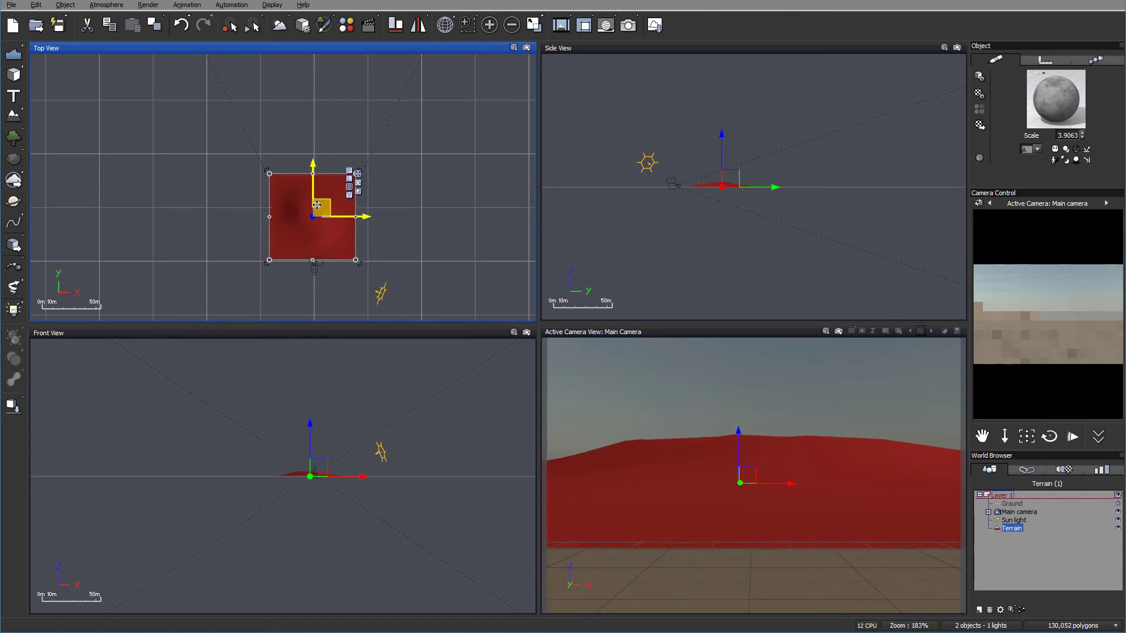
- Set the terrain's X and Y sizes to 50 m each
{"action": "left_click", "coordinate": [1045, 61]}
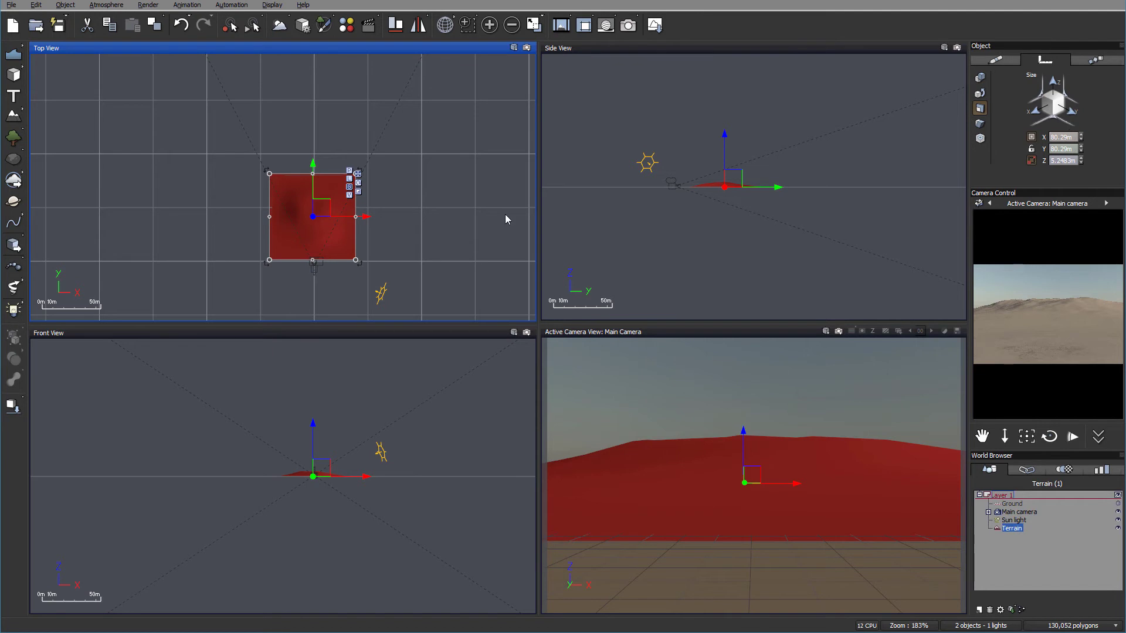
{"action": "left_click", "coordinate": [1073, 137]}
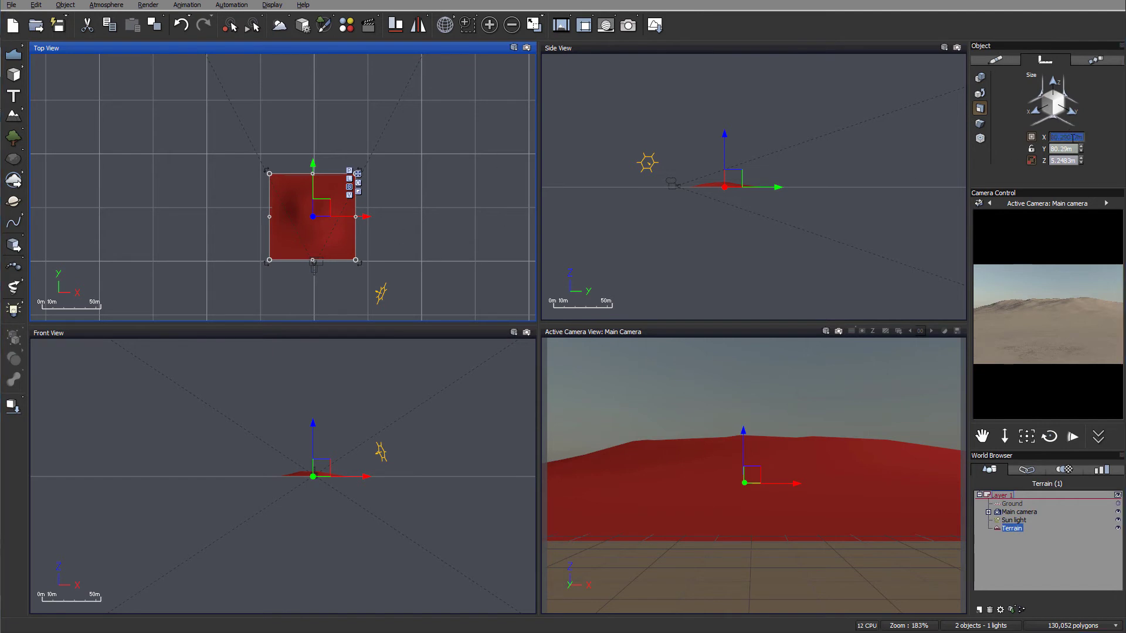
{"action": "type", "text": "50"}
{"action": "key", "text": "Return"}
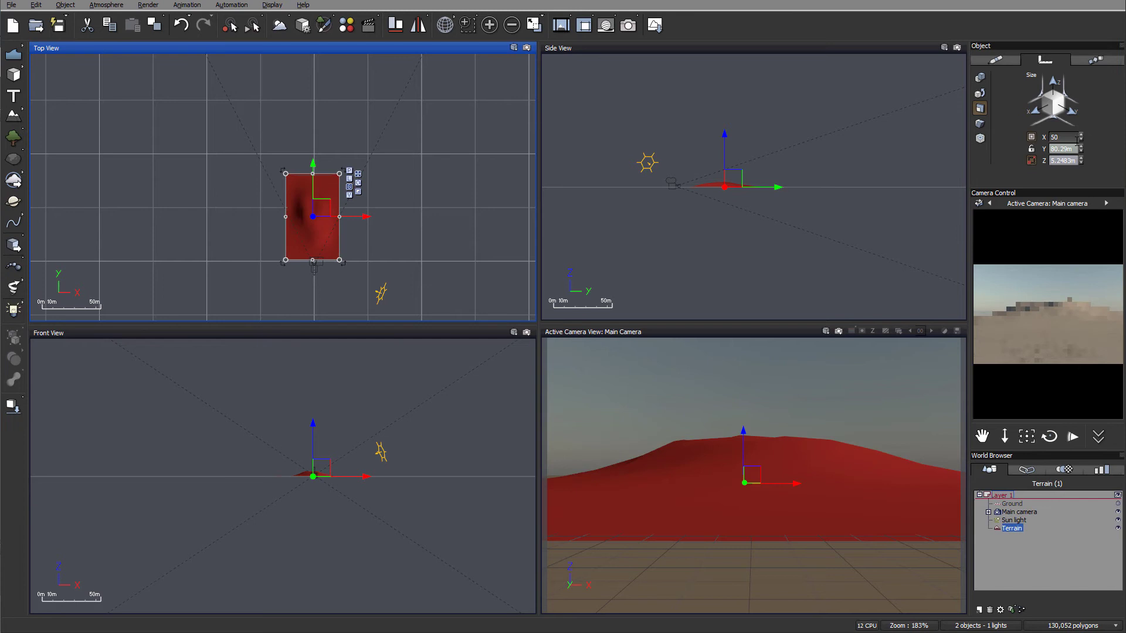
{"action": "left_click", "coordinate": [1072, 149]}
{"action": "type", "text": "50"}
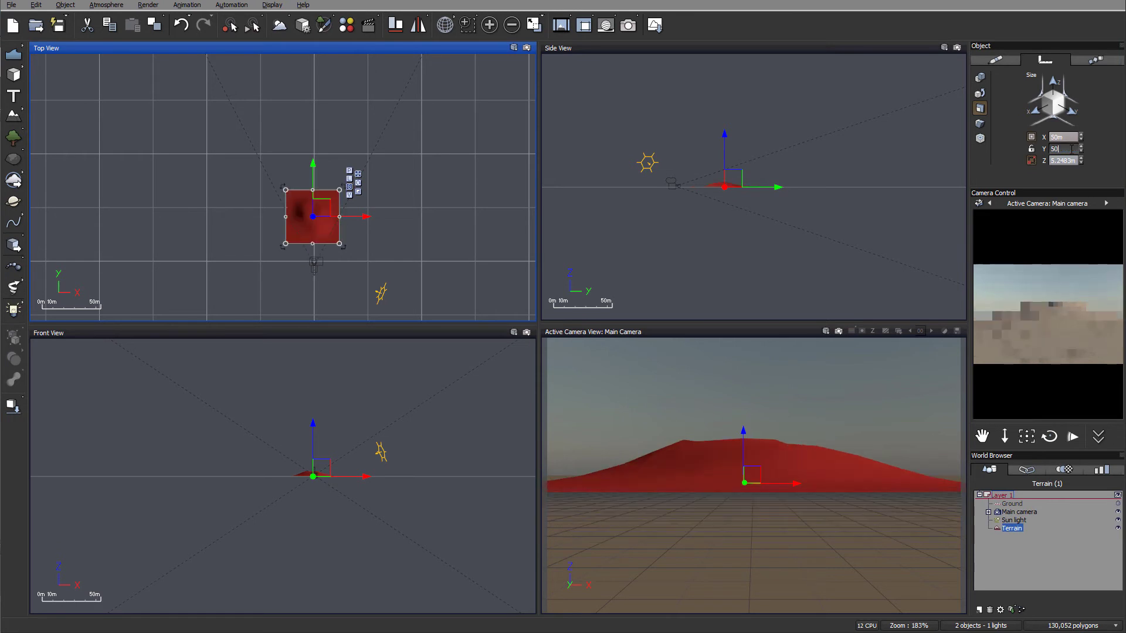
{"action": "key", "text": "Return"}
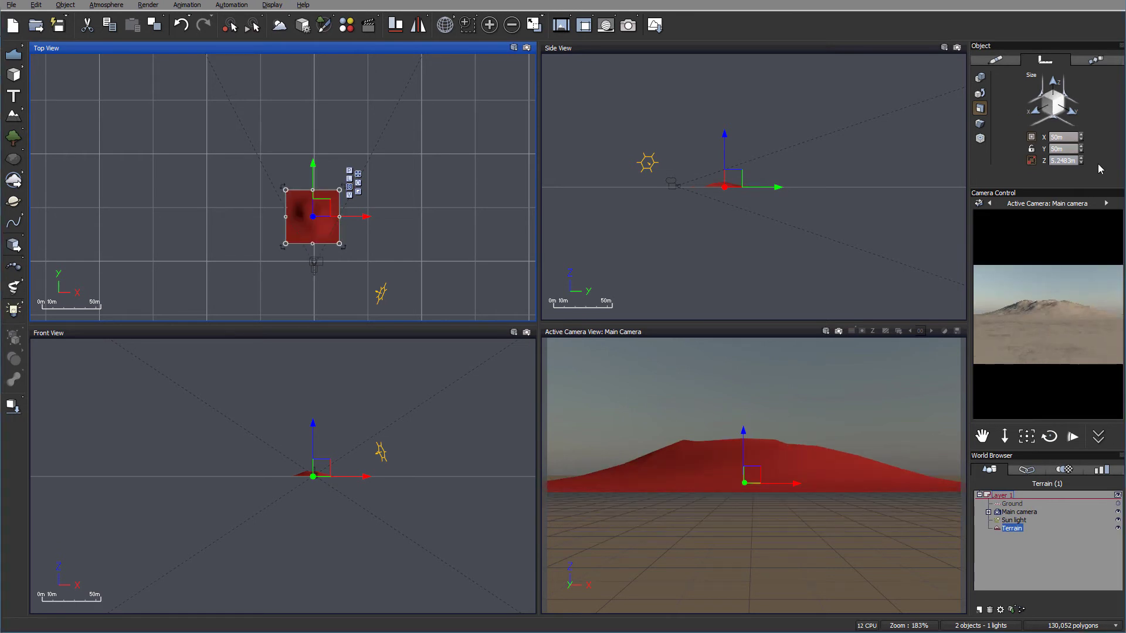
- Flatten the terrain in the side view to a height of about 1.04 m
{"action": "left_click", "coordinate": [736, 186]}
{"action": "scroll", "coordinate": [779, 177], "scroll_direction": "up", "scroll_amount": 4}
{"action": "scroll", "coordinate": [778, 177], "scroll_direction": "up", "scroll_amount": 2}
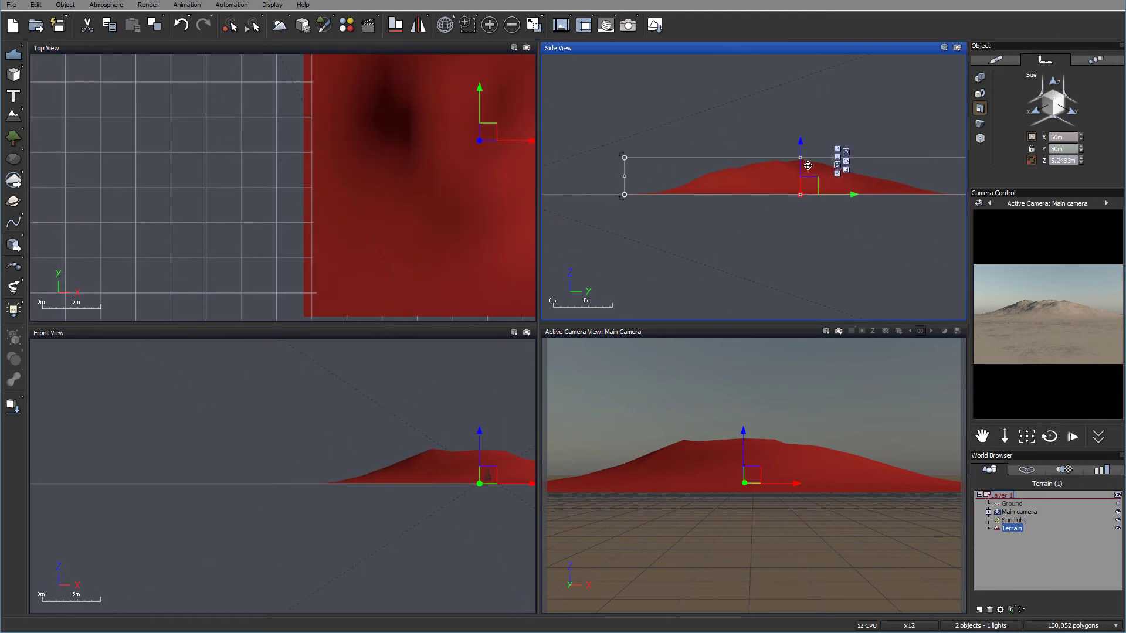
{"action": "left_click_drag", "start_coordinate": [801, 158], "coordinate": [801, 187]}
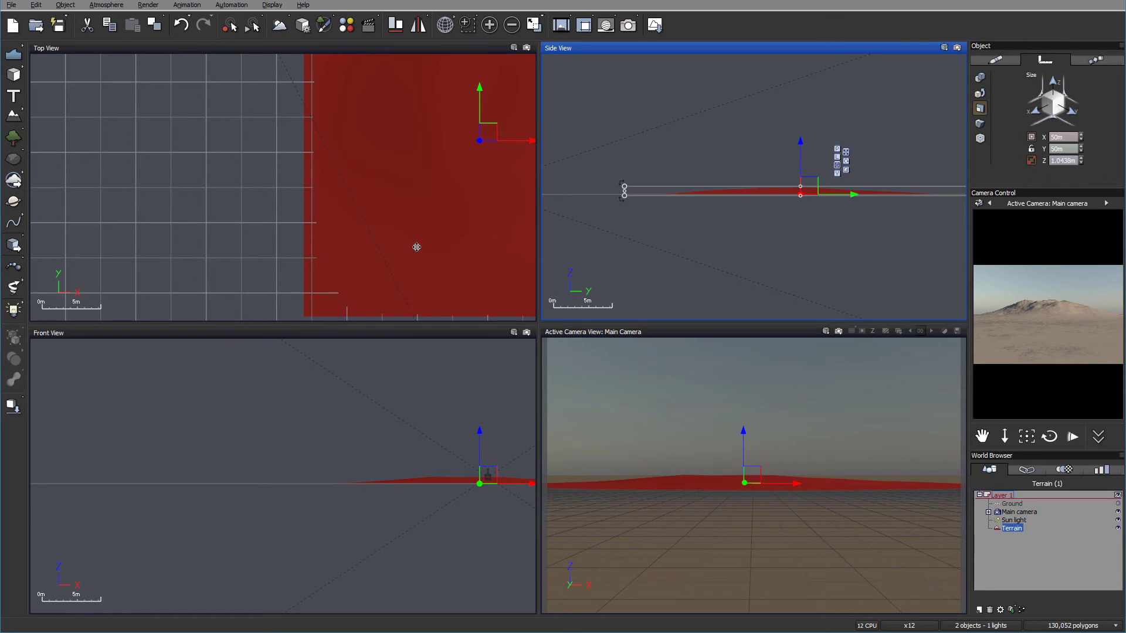
- Move the terrain back so it extends beneath and behind the main camera, and raise it above the ground plane
{"action": "scroll", "coordinate": [332, 158], "scroll_direction": "down", "scroll_amount": 4}
{"action": "left_click_drag", "start_coordinate": [356, 116], "coordinate": [364, 170]}
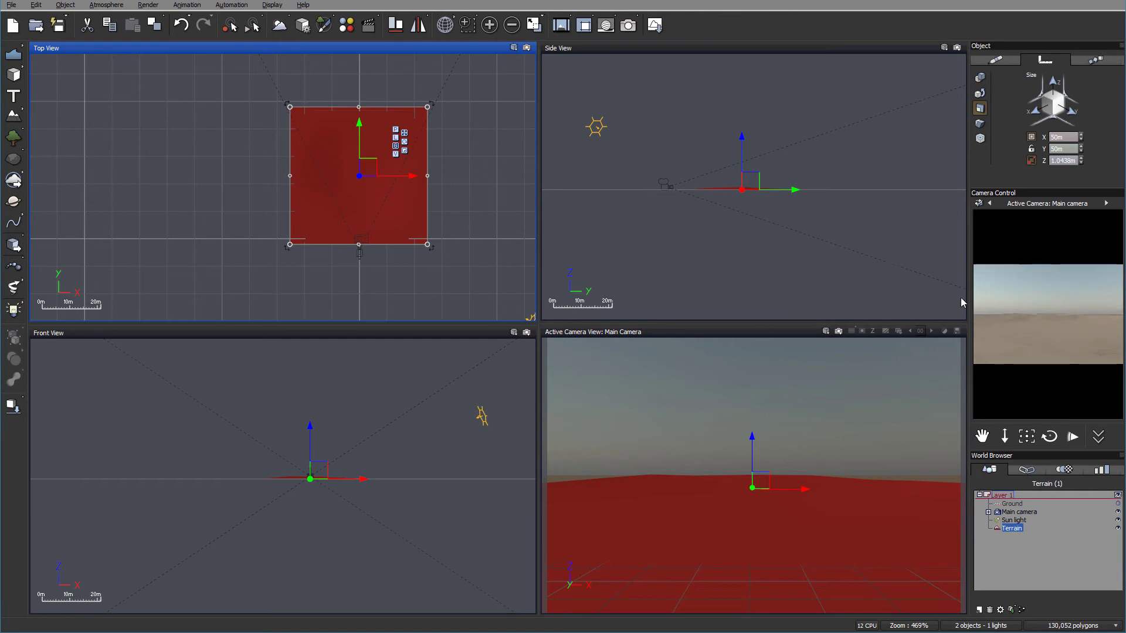
{"action": "scroll", "coordinate": [762, 185], "scroll_direction": "up", "scroll_amount": 4}
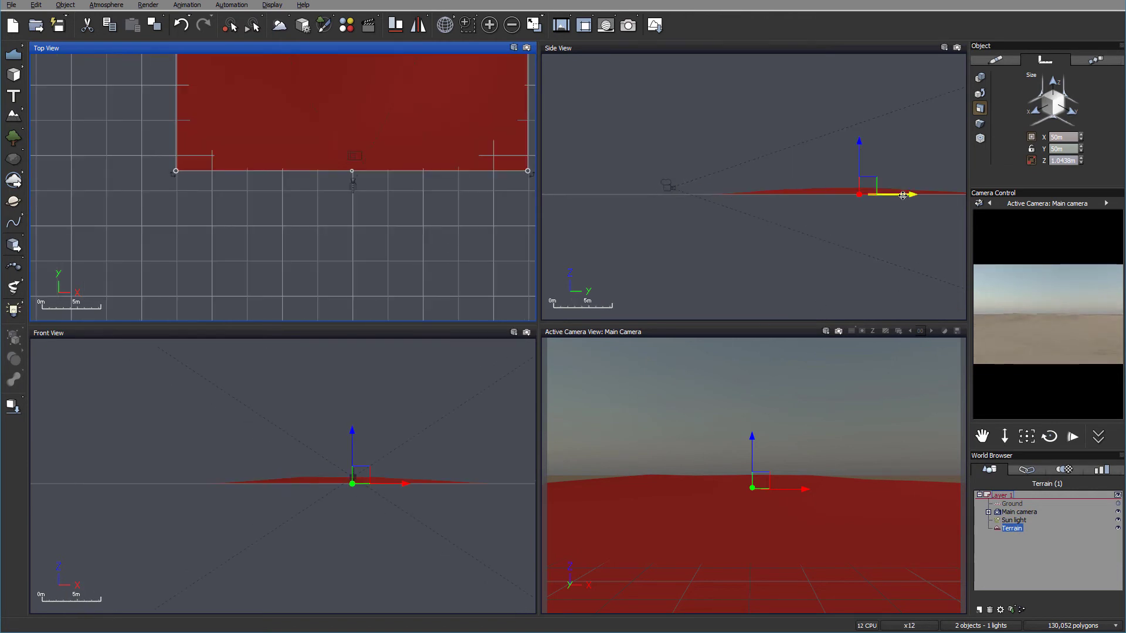
{"action": "left_click", "coordinate": [897, 195]}
{"action": "left_click_drag", "start_coordinate": [897, 195], "coordinate": [894, 194]}
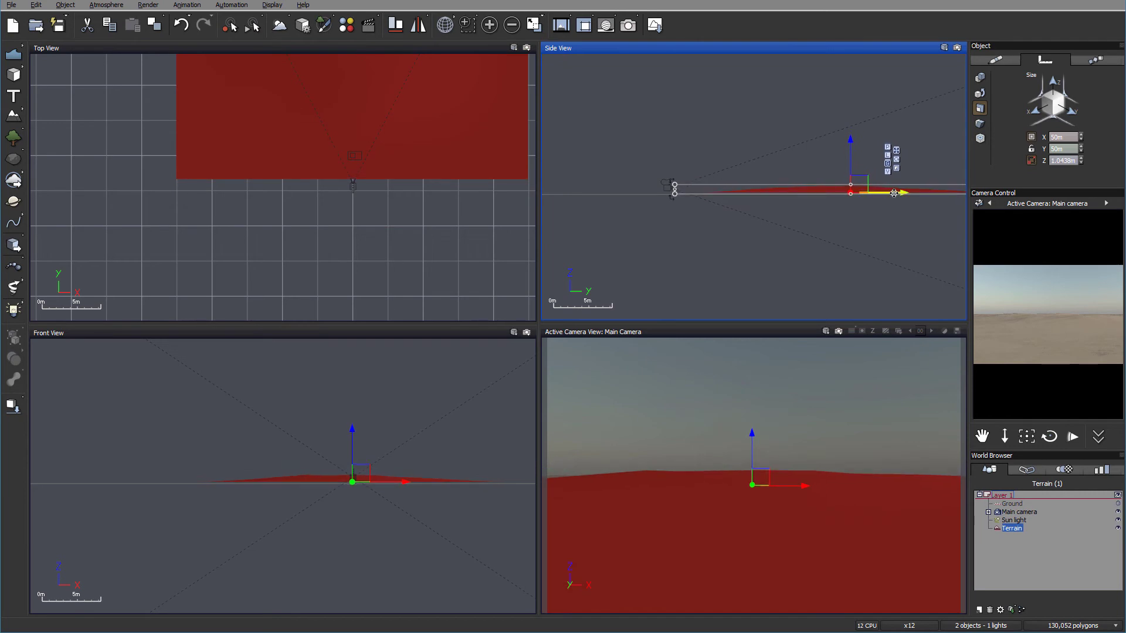
{"action": "left_click_drag", "start_coordinate": [894, 195], "coordinate": [852, 174]}
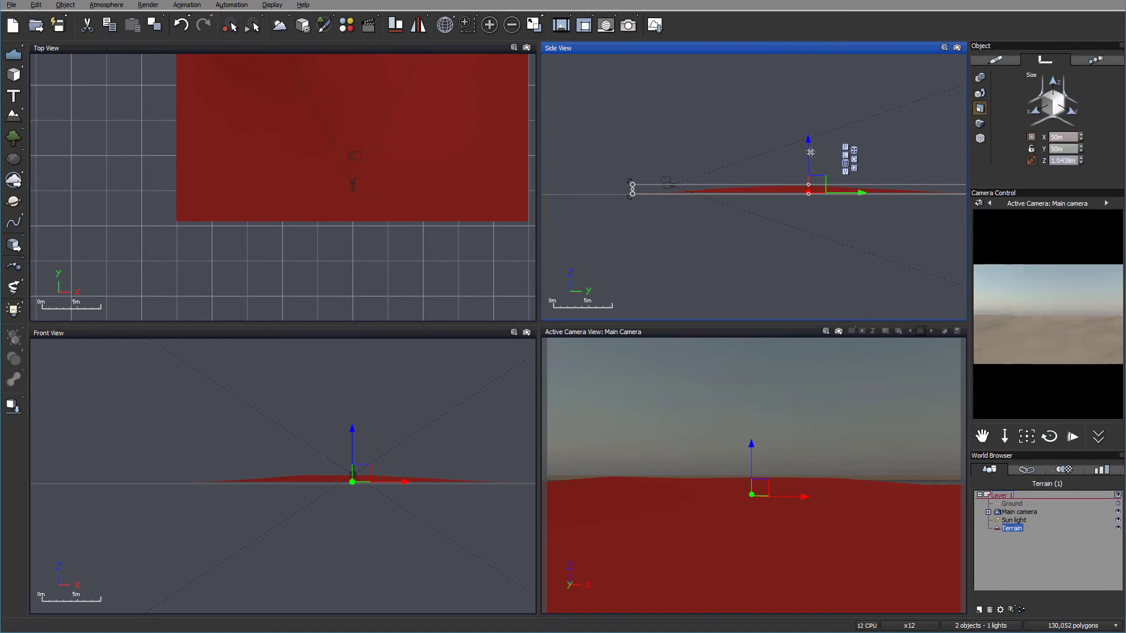
{"action": "left_click_drag", "start_coordinate": [810, 138], "coordinate": [810, 121]}
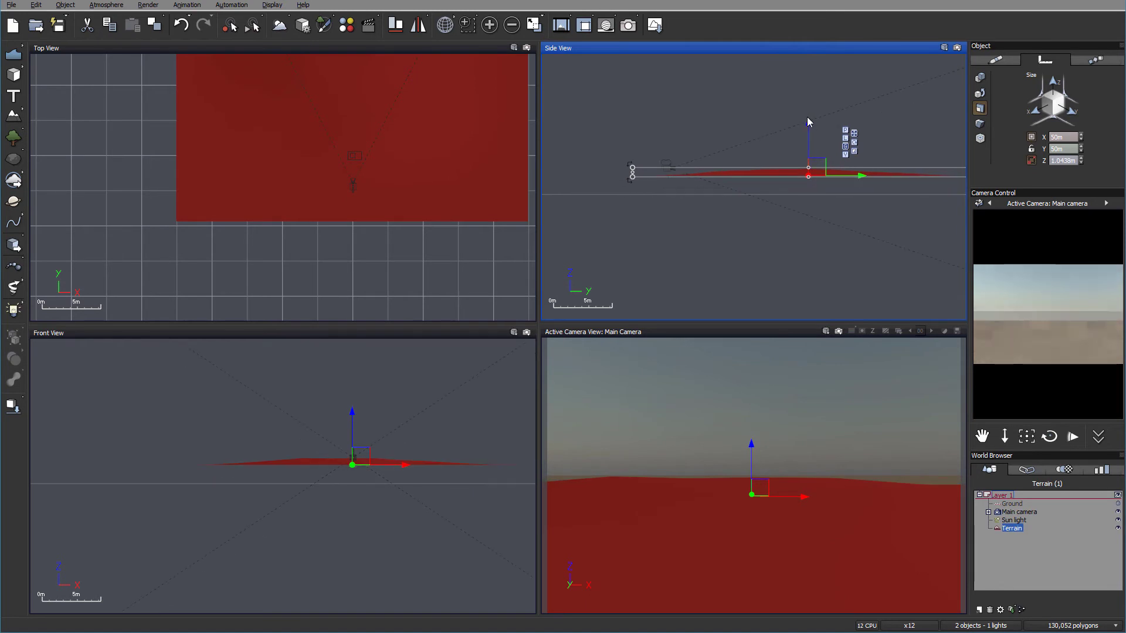
- Lower the terrain to ground level and bring the main camera down to a height of about 2.18 m
{"action": "left_click", "coordinate": [1029, 512]}
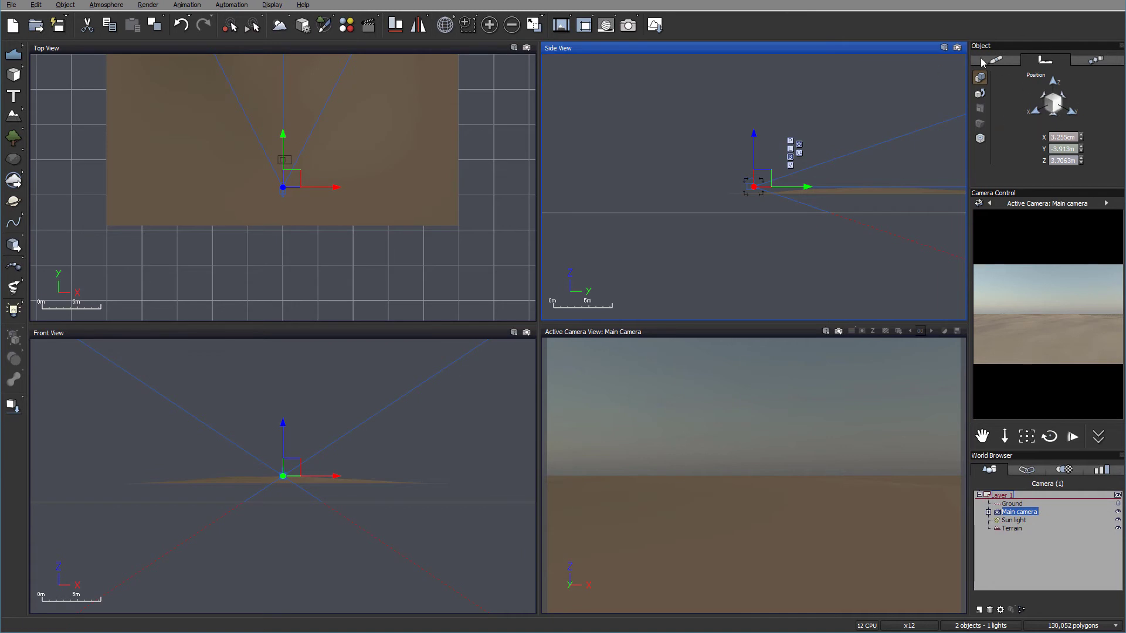
{"action": "left_click", "coordinate": [982, 60]}
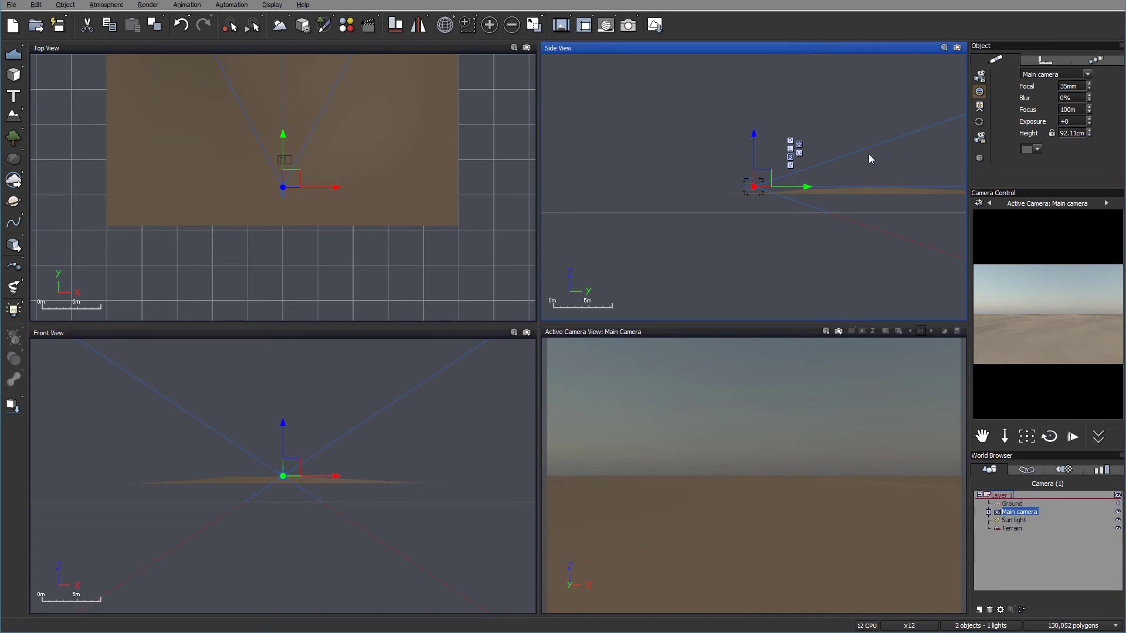
{"action": "left_click", "coordinate": [1021, 526]}
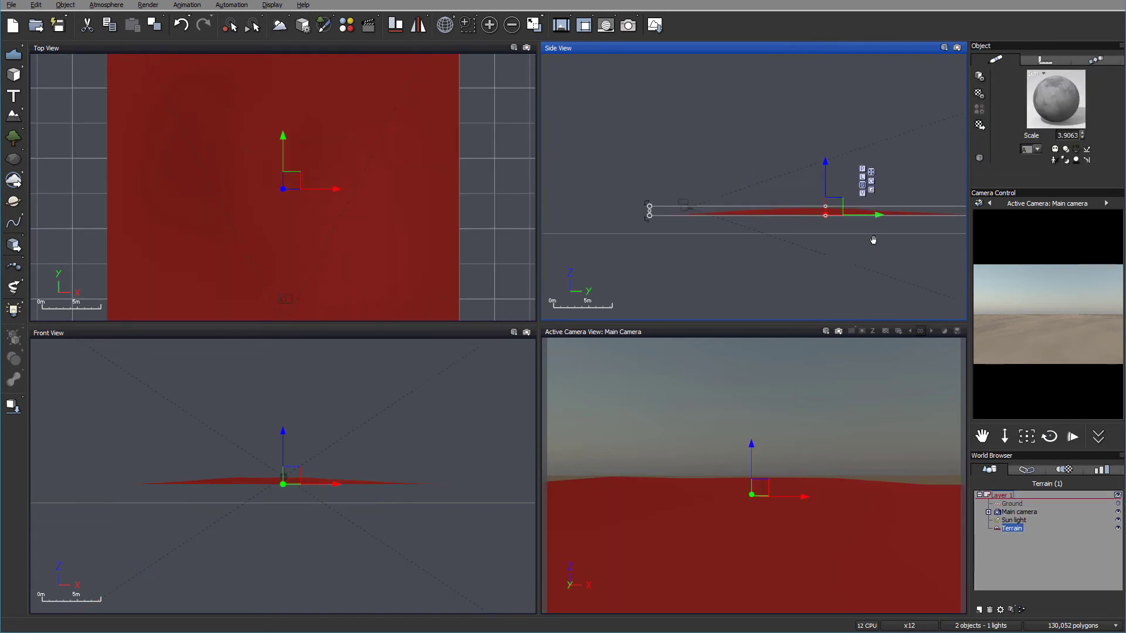
{"action": "left_click_drag", "start_coordinate": [829, 162], "coordinate": [829, 185]}
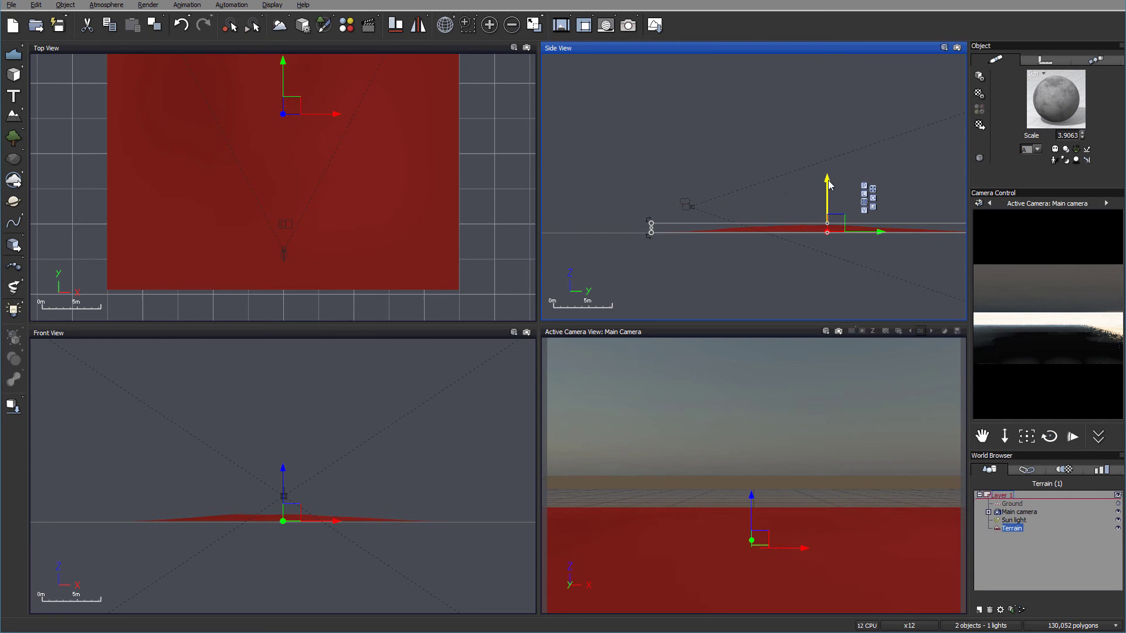
{"action": "left_click", "coordinate": [1019, 512]}
{"action": "left_click_drag", "start_coordinate": [754, 170], "coordinate": [754, 179]}
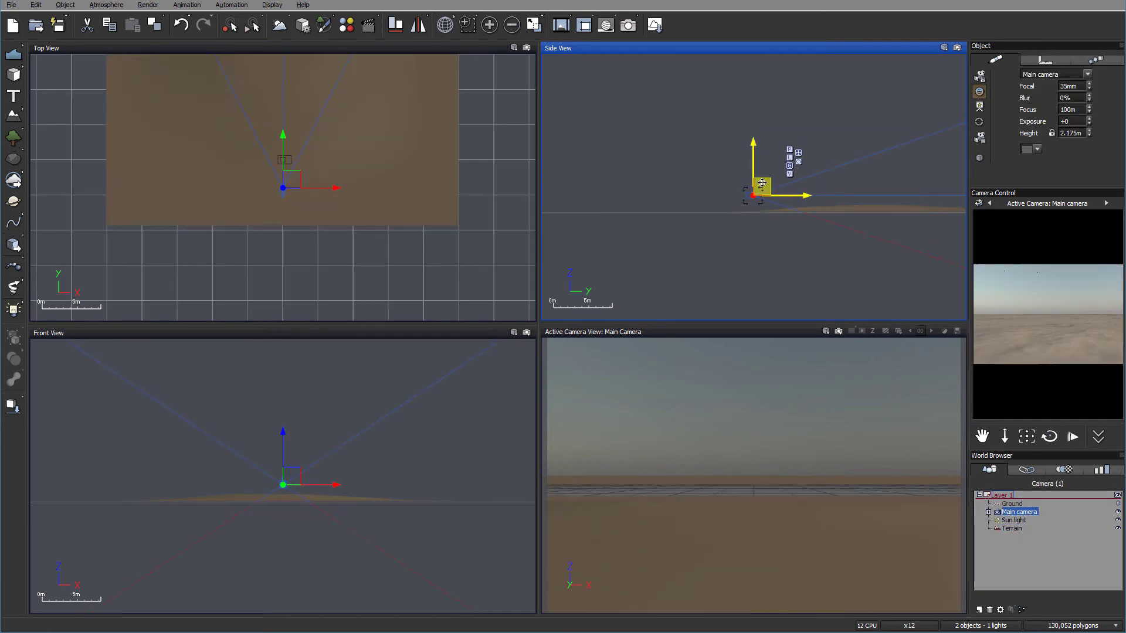
- Turn off auto-exposure and natural film response in the main camera's advanced options
{"action": "double_click", "coordinate": [1034, 513]}
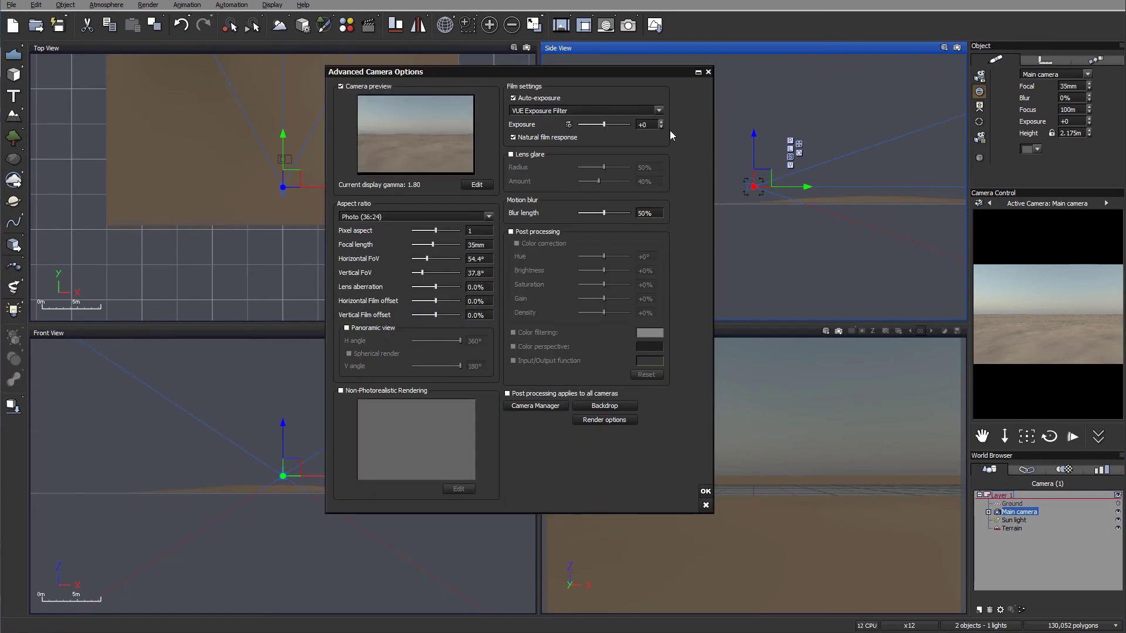
{"action": "left_click_drag", "start_coordinate": [632, 69], "coordinate": [677, 69]}
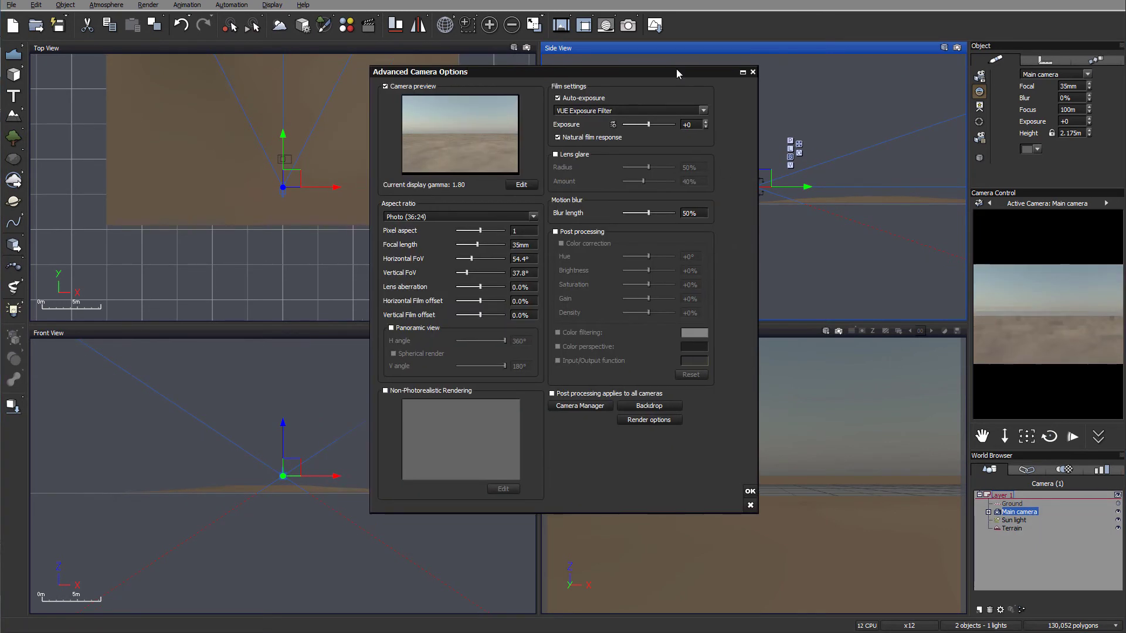
{"action": "left_click", "coordinate": [562, 97]}
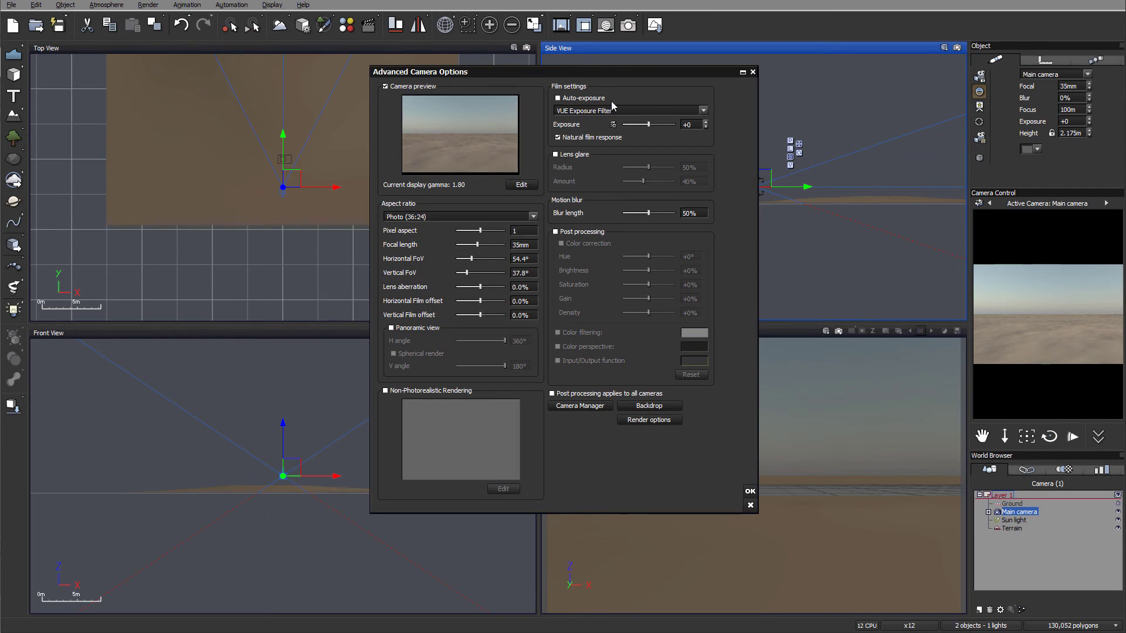
{"action": "left_click", "coordinate": [557, 137]}
{"action": "left_click", "coordinate": [749, 493]}
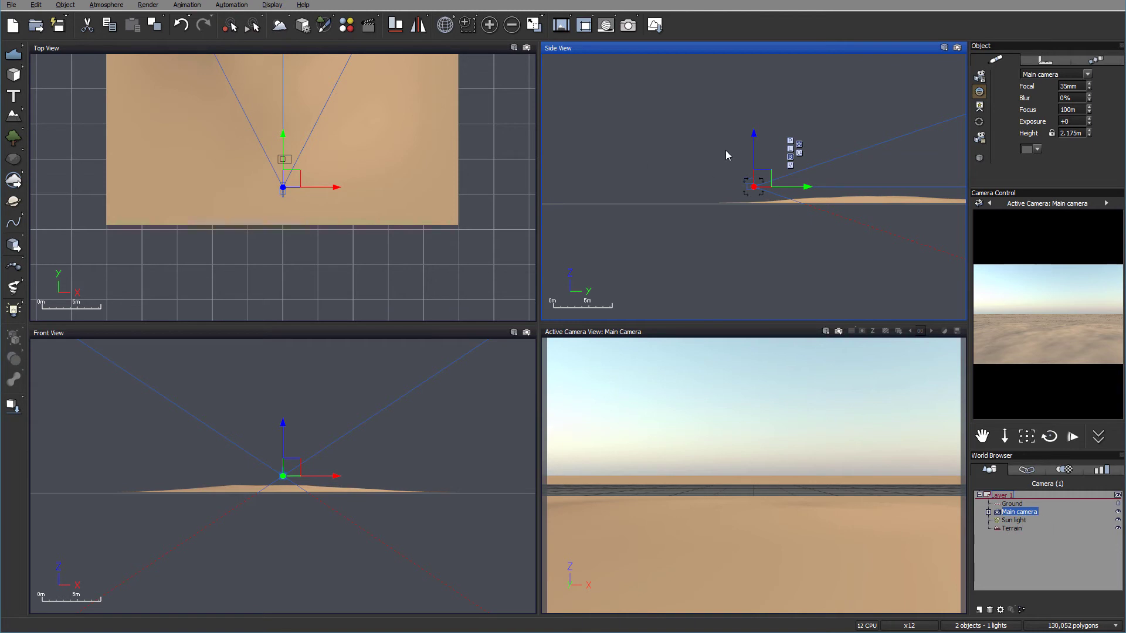
{"action": "right_click", "coordinate": [1013, 336]}
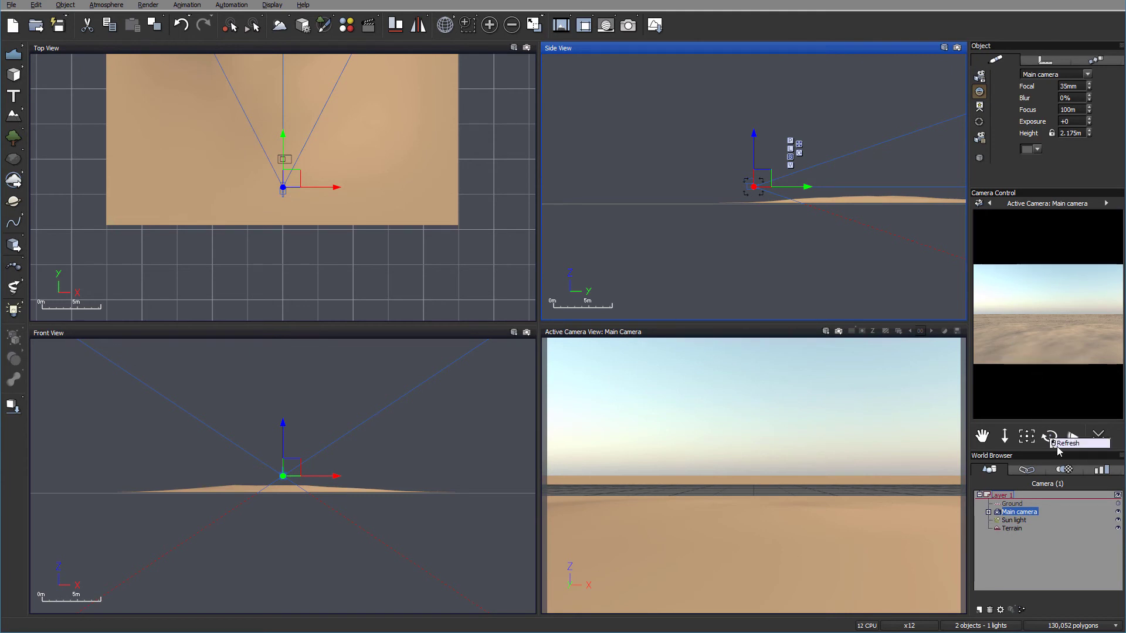
{"action": "left_click", "coordinate": [1035, 354]}
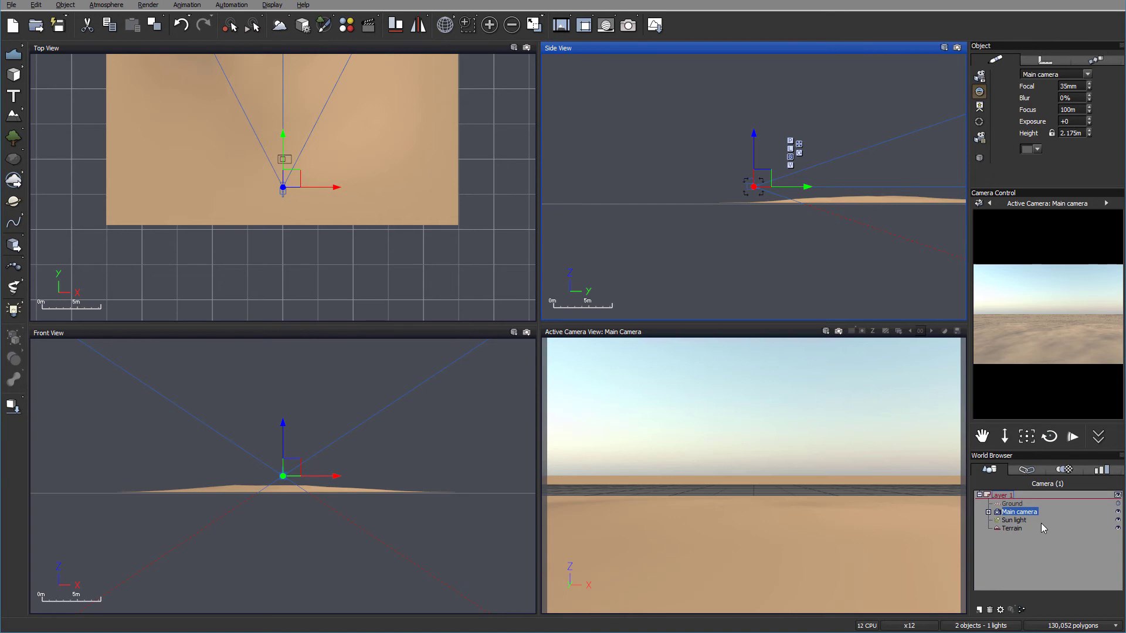
- Select the terrain and drop it onto the ground plane
{"action": "scroll", "coordinate": [769, 206], "scroll_direction": "up", "scroll_amount": 3}
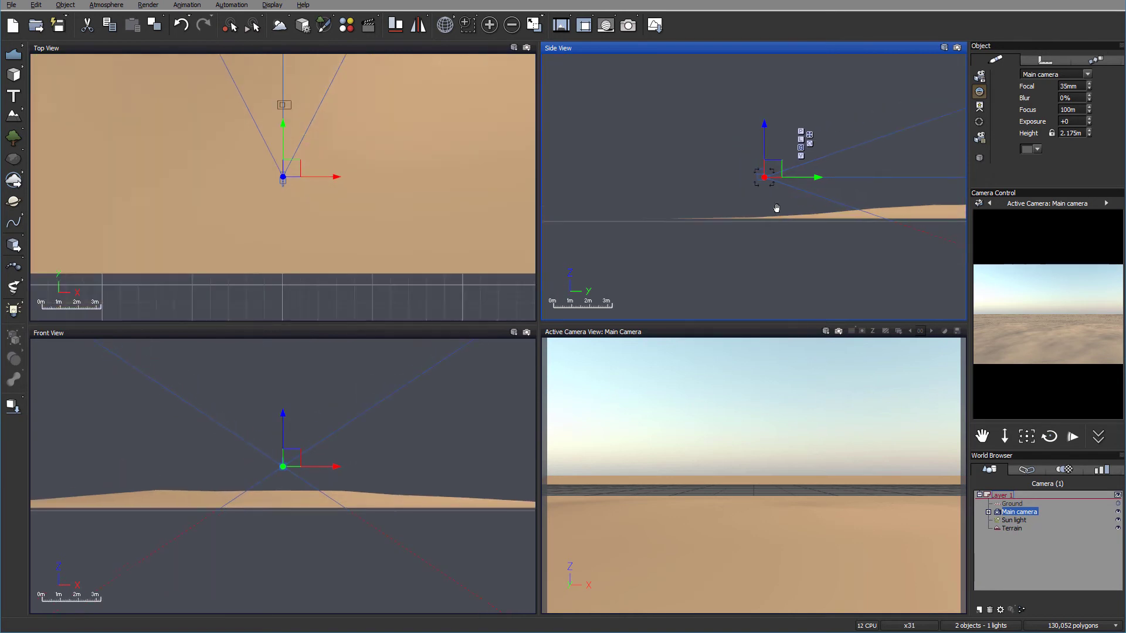
{"action": "left_click", "coordinate": [890, 216]}
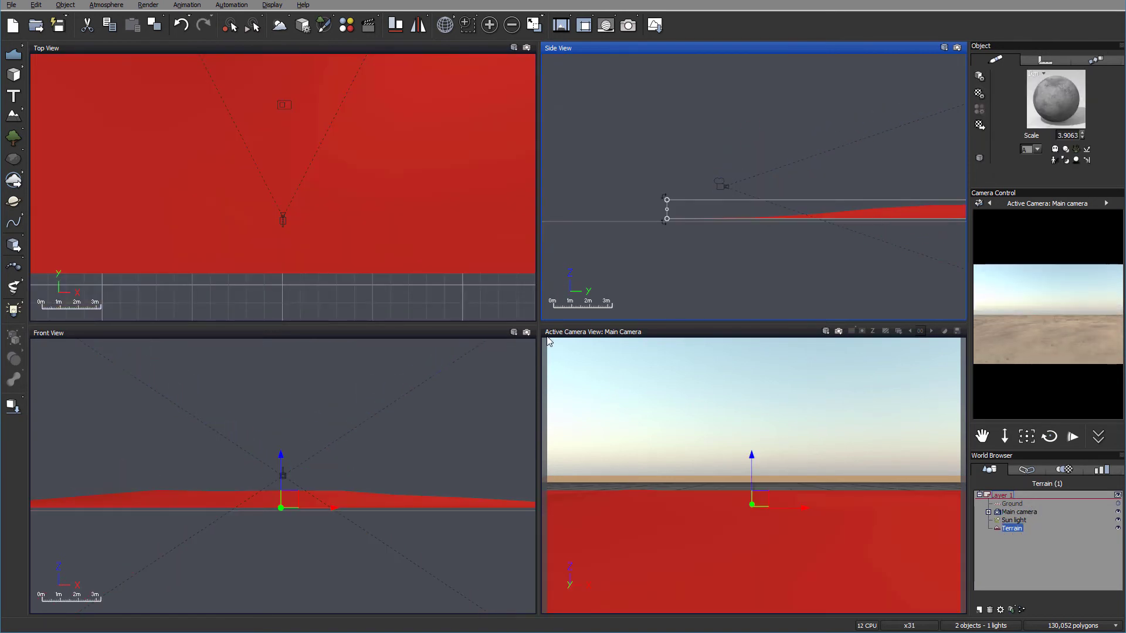
{"action": "left_click", "coordinate": [13, 405]}
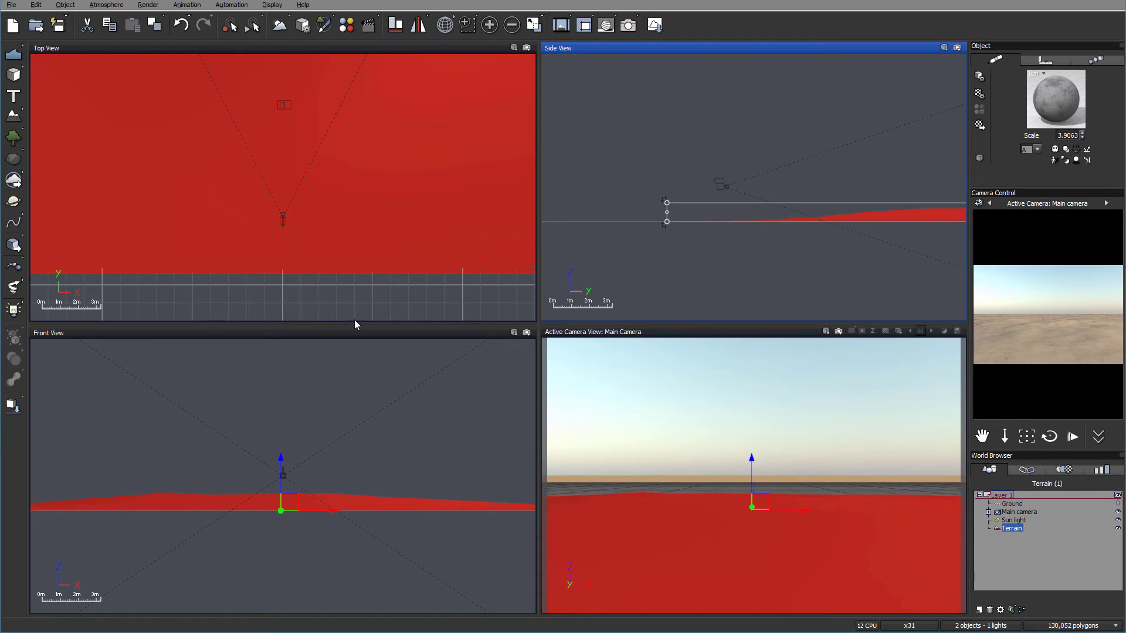
- Move the main camera back just beyond the terrain's front edge, at a height of about 1.61 m
{"action": "left_click", "coordinate": [753, 180]}
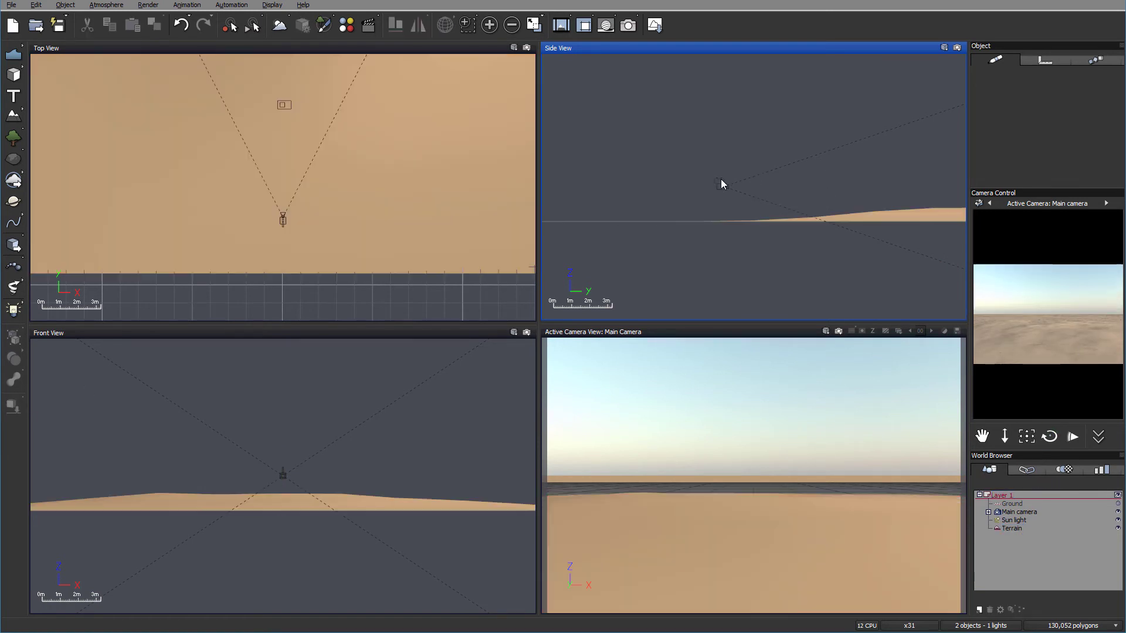
{"action": "left_click", "coordinate": [722, 184]}
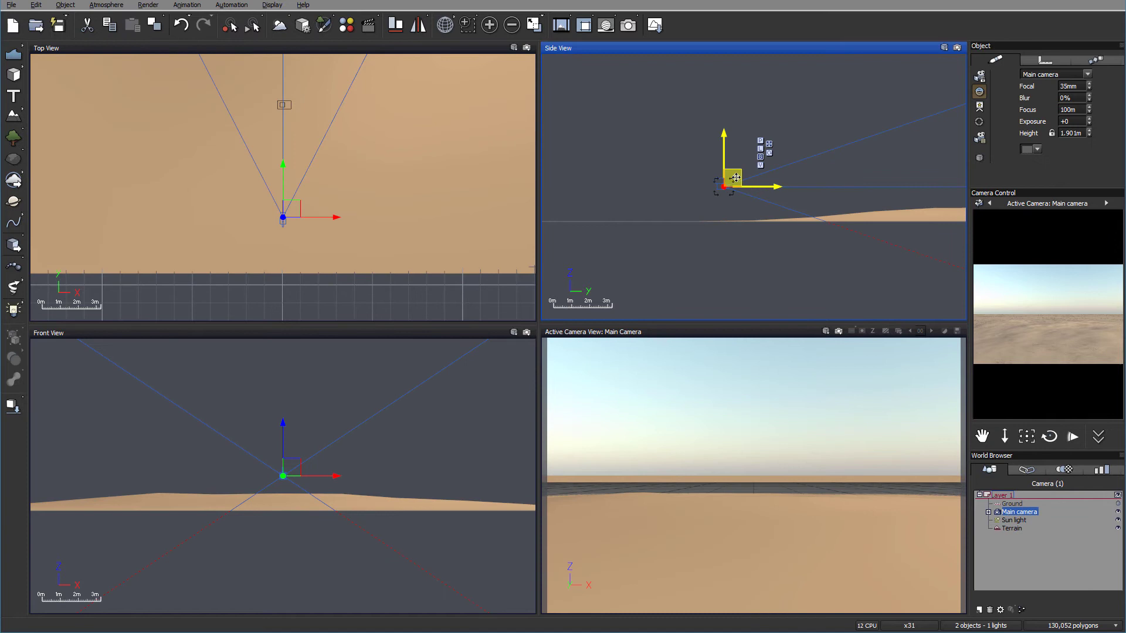
{"action": "left_click_drag", "start_coordinate": [729, 176], "coordinate": [668, 183]}
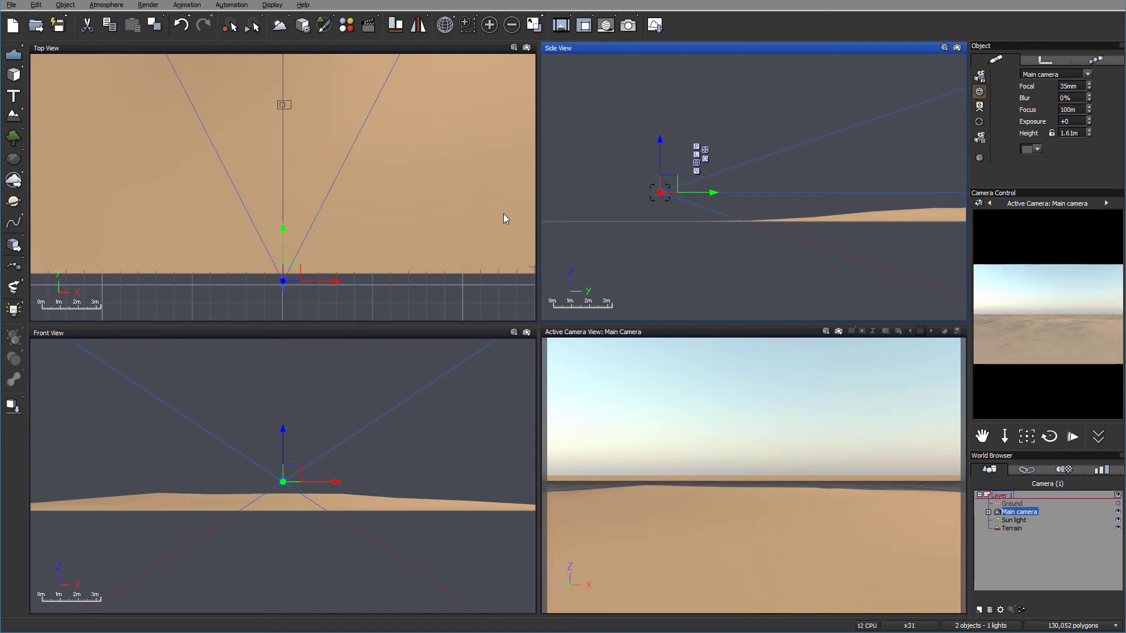
- Lower the main camera to a height of about 1.02 m above the ground
{"action": "scroll", "coordinate": [444, 250], "scroll_direction": "down", "scroll_amount": 4}
{"action": "scroll", "coordinate": [397, 245], "scroll_direction": "down", "scroll_amount": 2}
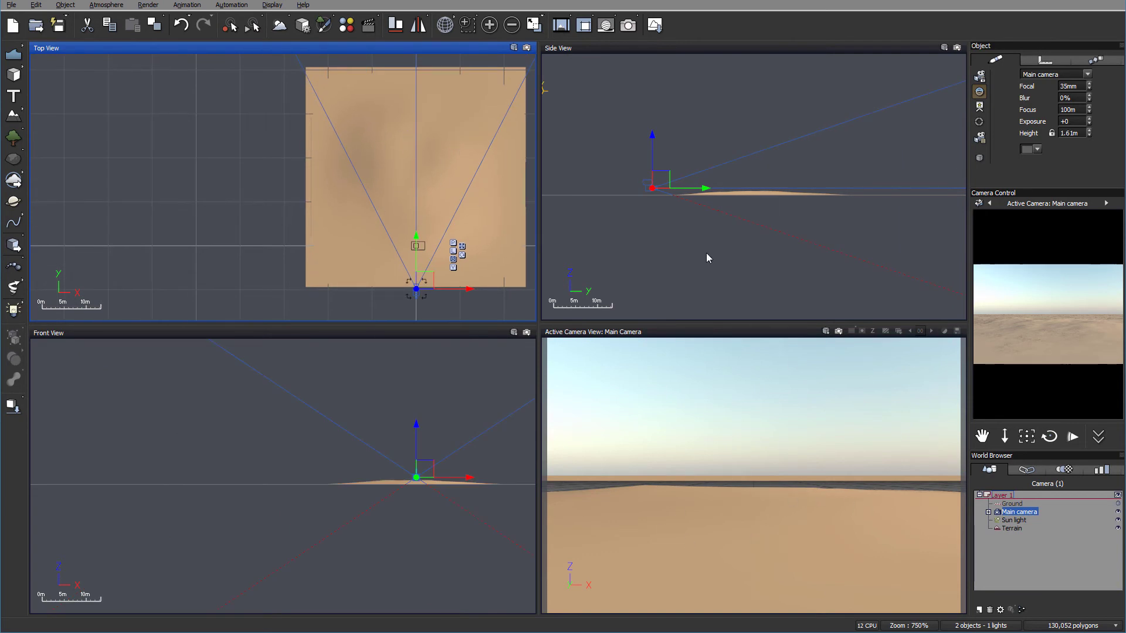
{"action": "scroll", "coordinate": [706, 252], "scroll_direction": "up", "scroll_amount": 6}
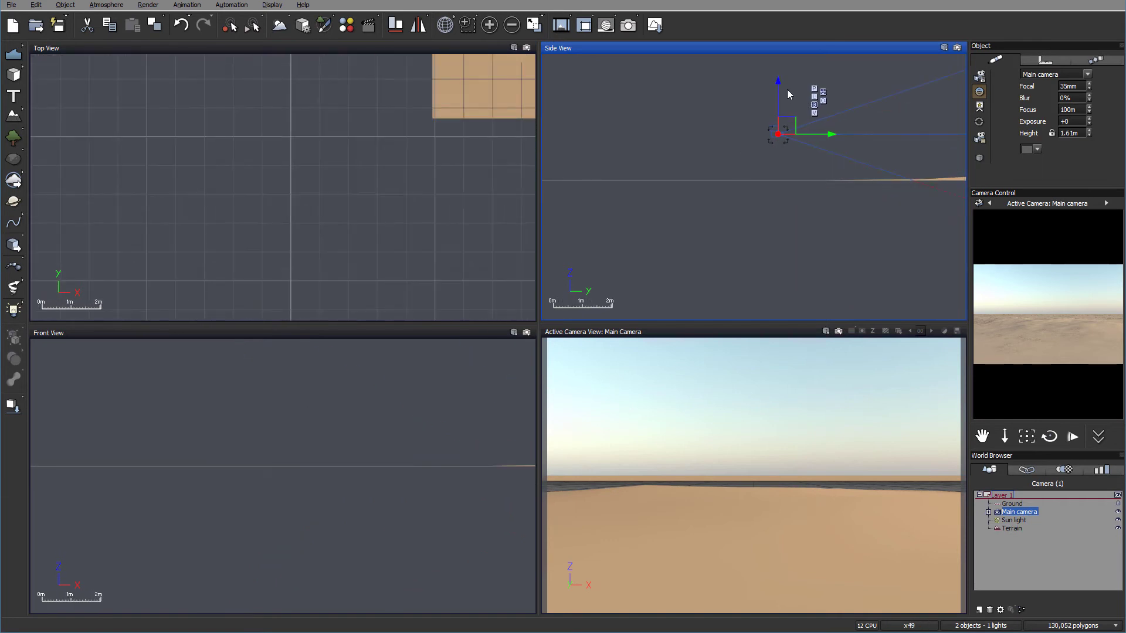
{"action": "left_click_drag", "start_coordinate": [778, 82], "coordinate": [780, 124]}
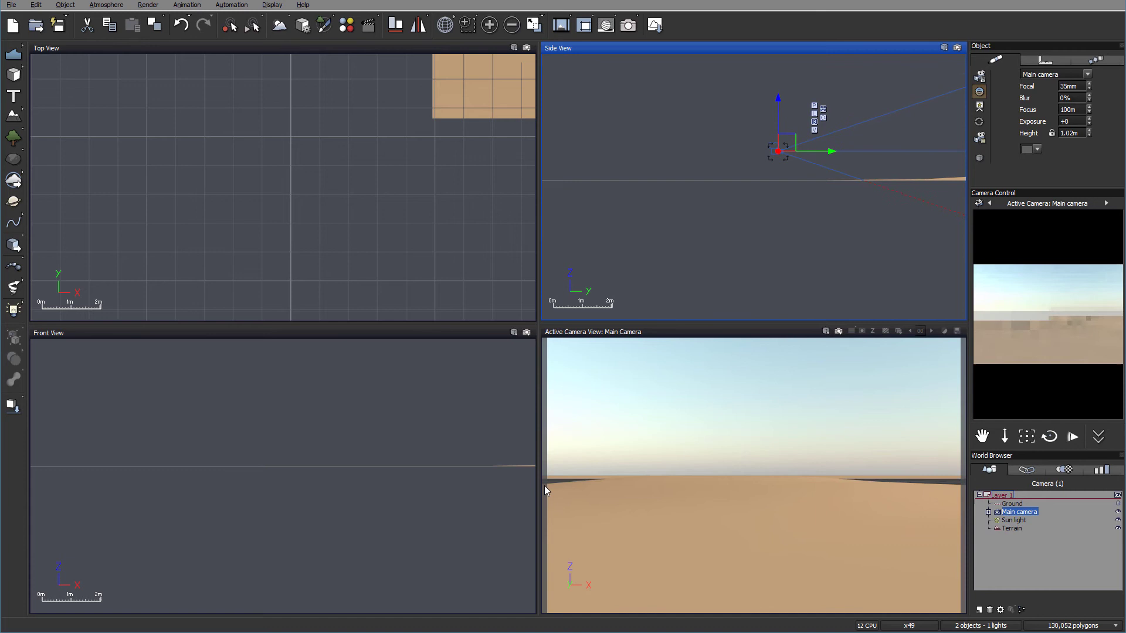
- Tilt the main camera upward so the horizon sits lower in the frame and more sky is included
{"action": "scroll", "coordinate": [741, 234], "scroll_direction": "down", "scroll_amount": 5}
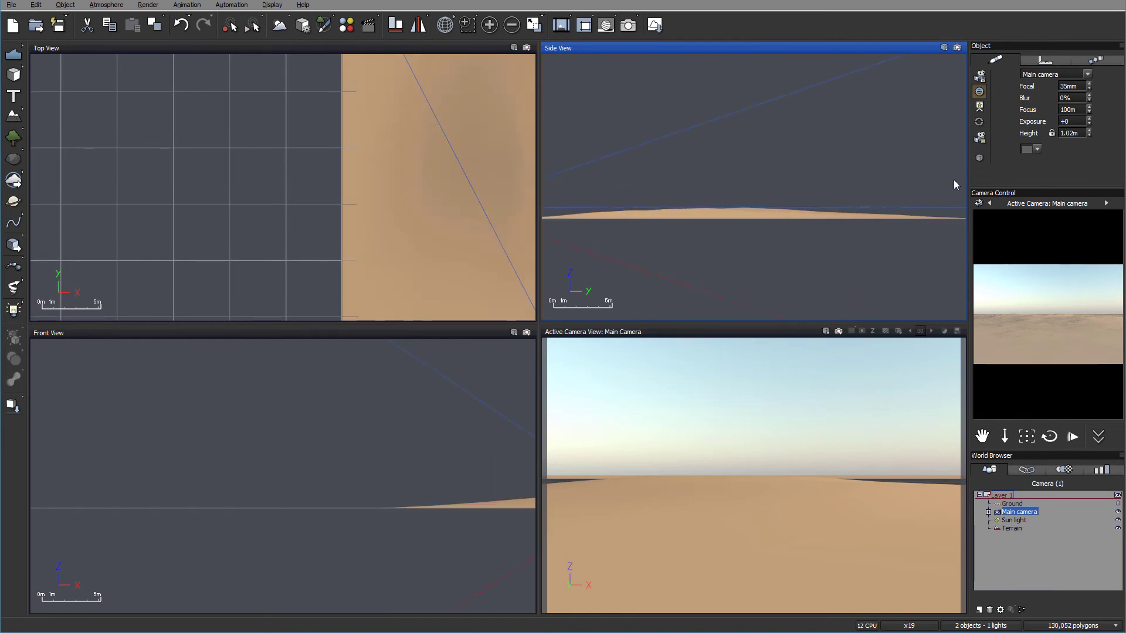
{"action": "right_click_drag", "start_coordinate": [753, 247], "coordinate": [912, 236]}
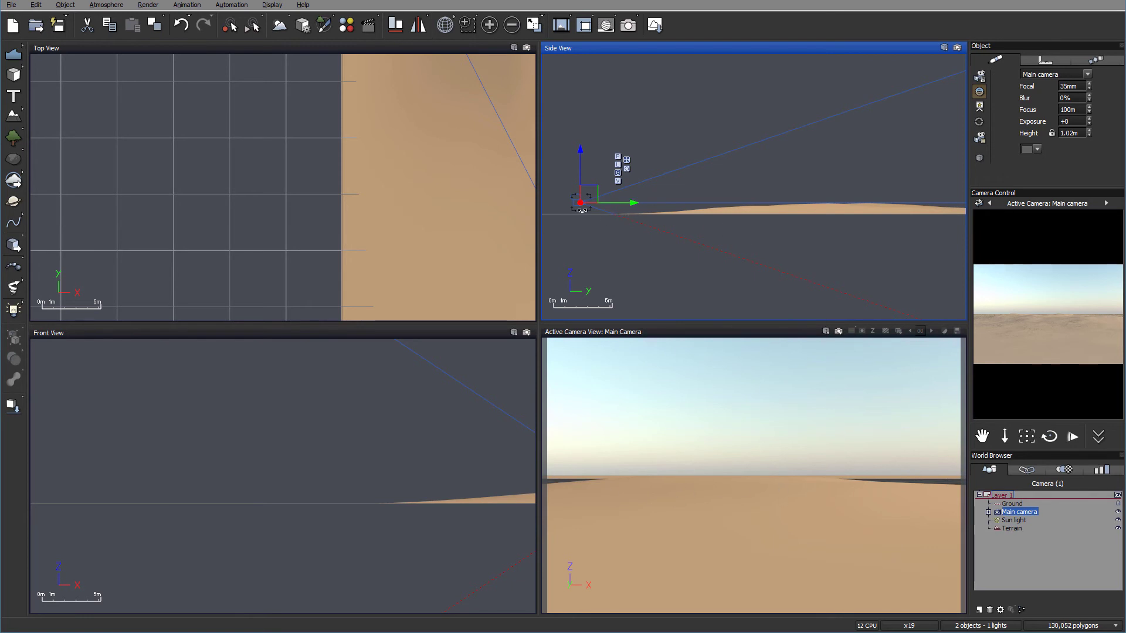
{"action": "scroll", "coordinate": [585, 228], "scroll_direction": "up", "scroll_amount": 3}
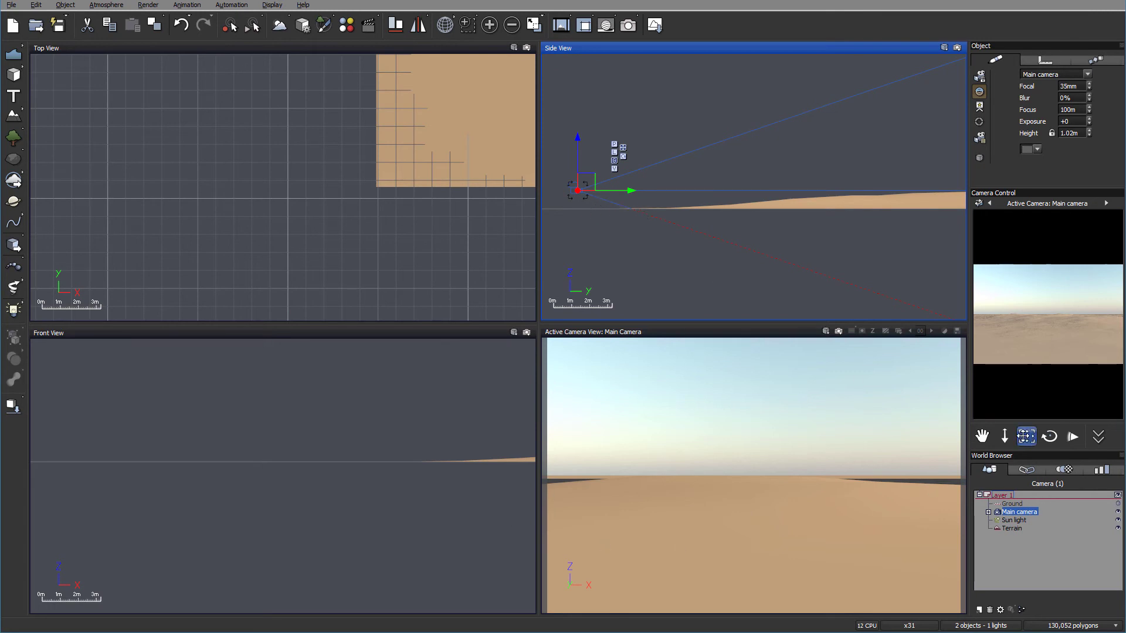
{"action": "left_click_drag", "start_coordinate": [1026, 436], "coordinate": [1026, 421]}
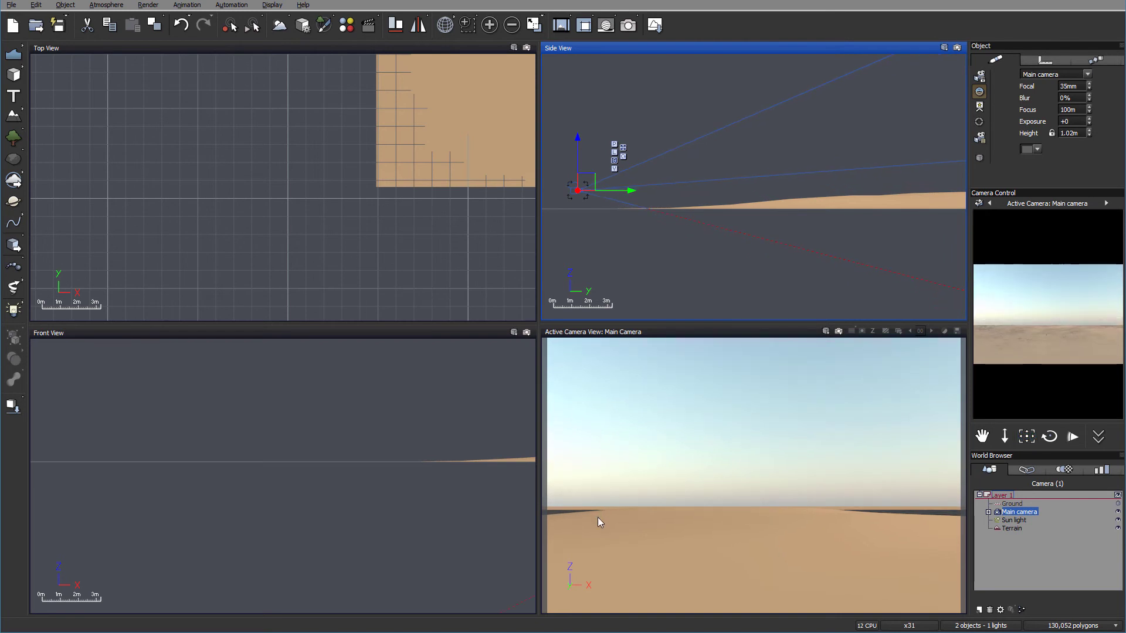
- Turn on the safe frames and the field grid in the main camera view's frame guides
{"action": "left_click", "coordinate": [891, 332]}
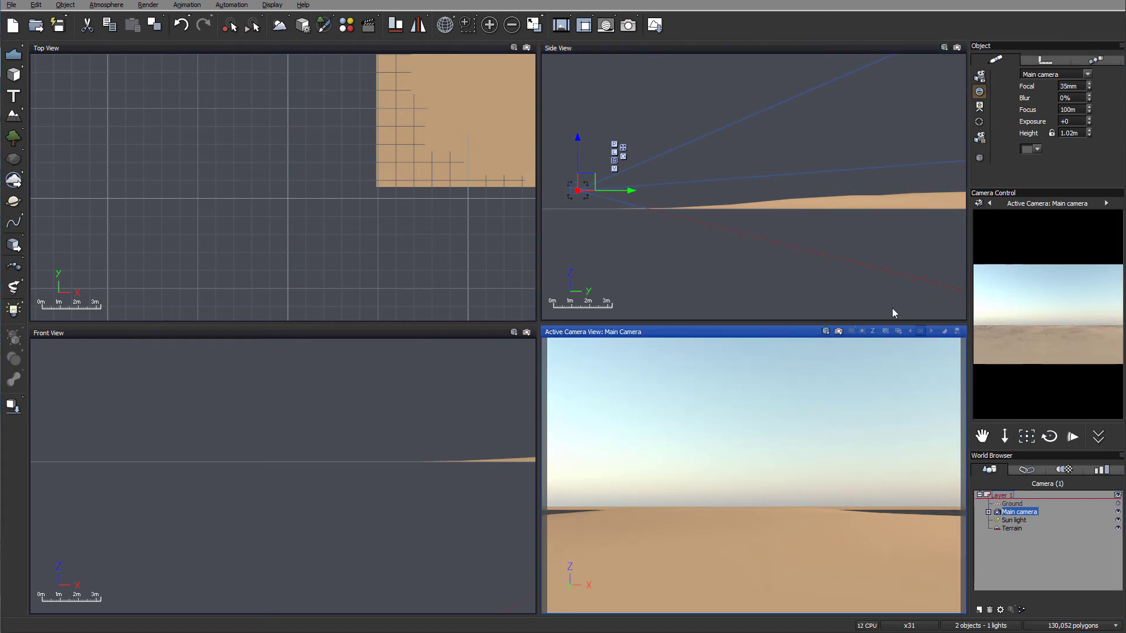
{"action": "left_click", "coordinate": [826, 331]}
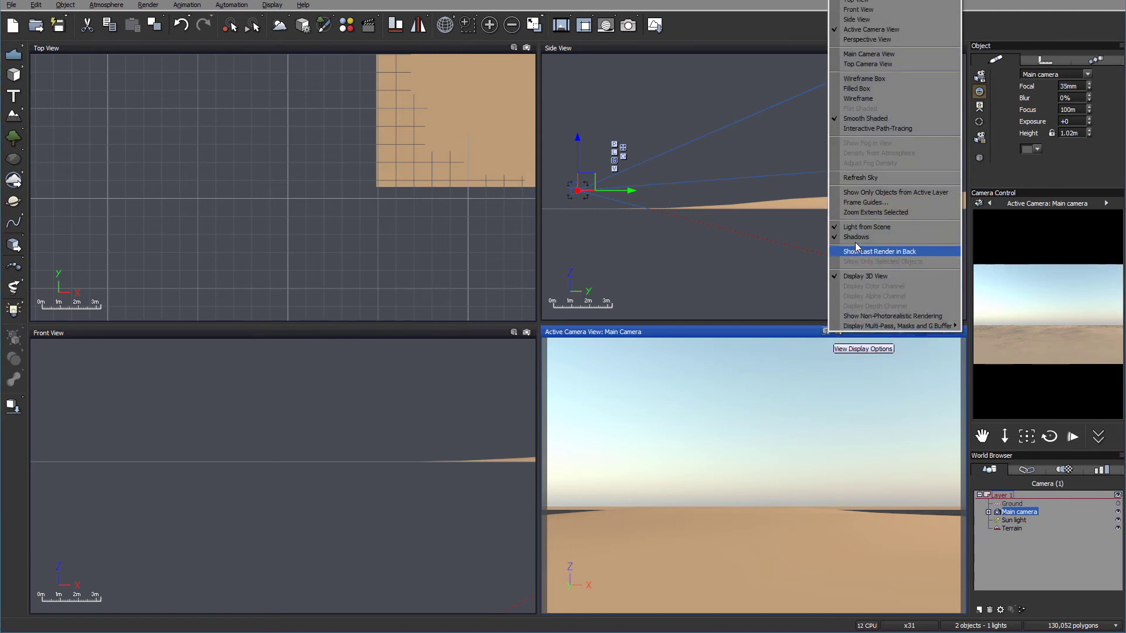
{"action": "left_click", "coordinate": [862, 203]}
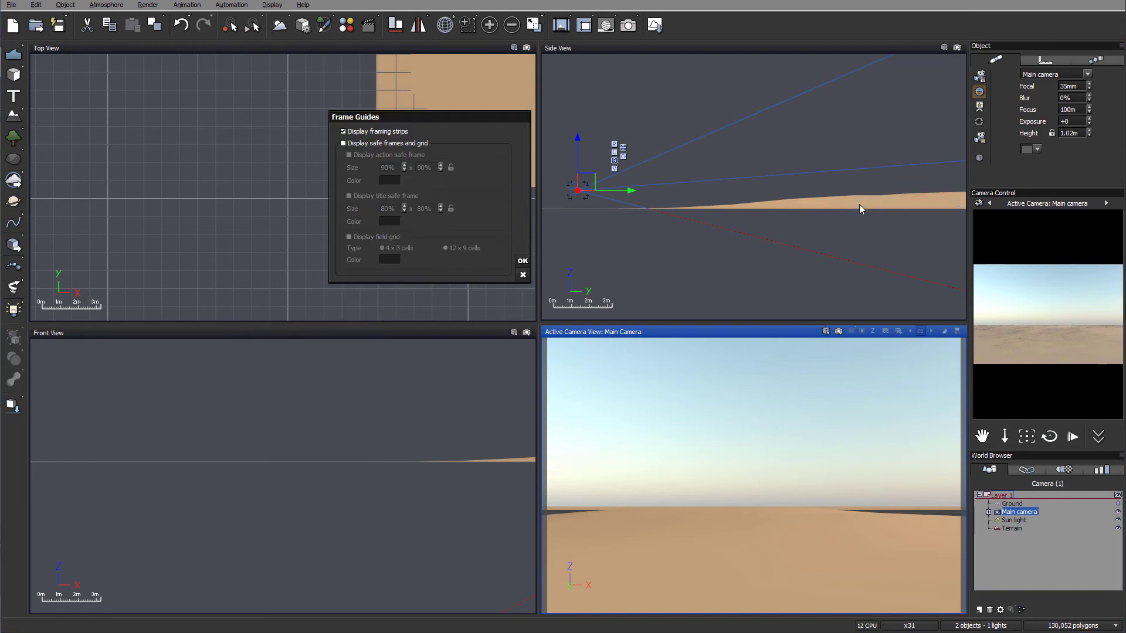
{"action": "left_click_drag", "start_coordinate": [438, 120], "coordinate": [700, 229]}
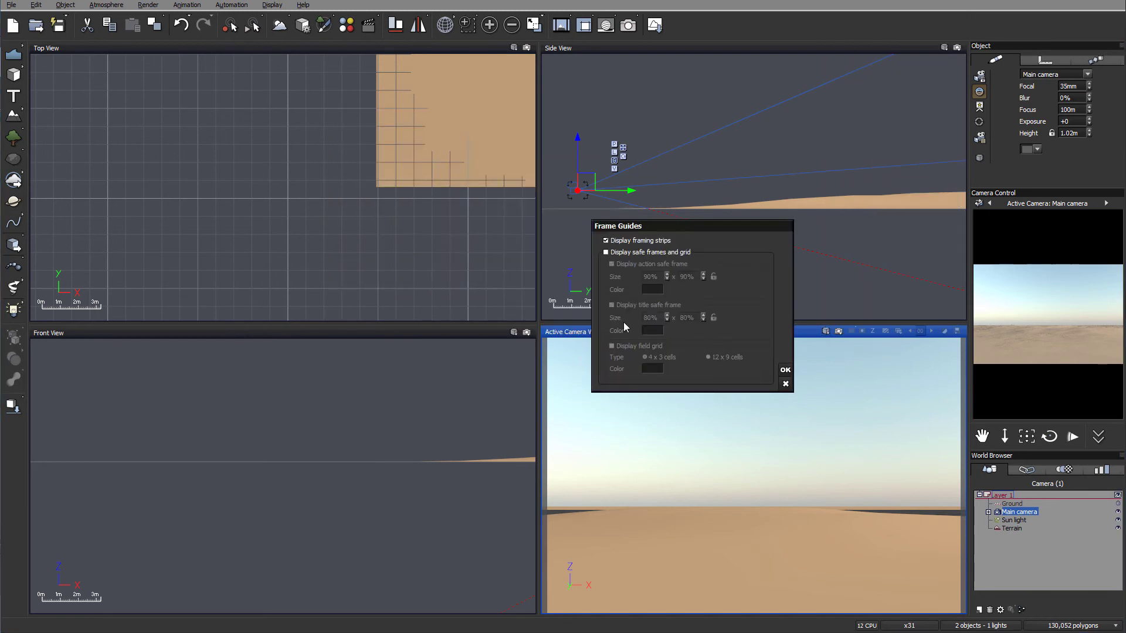
{"action": "left_click", "coordinate": [649, 252]}
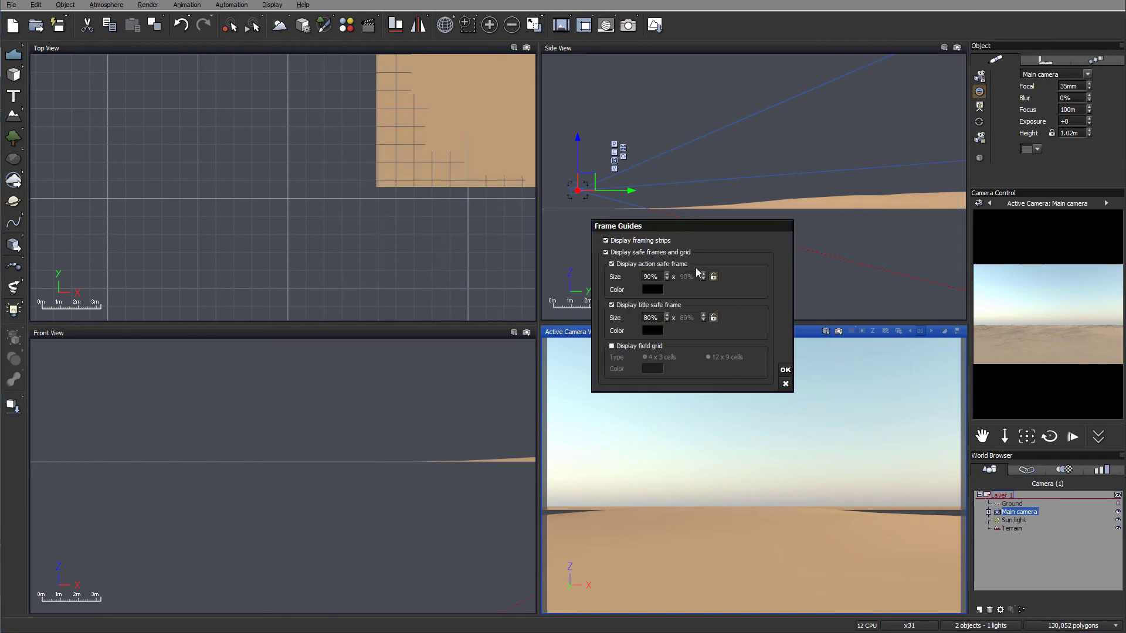
{"action": "left_click", "coordinate": [629, 349]}
{"action": "left_click", "coordinate": [785, 370]}
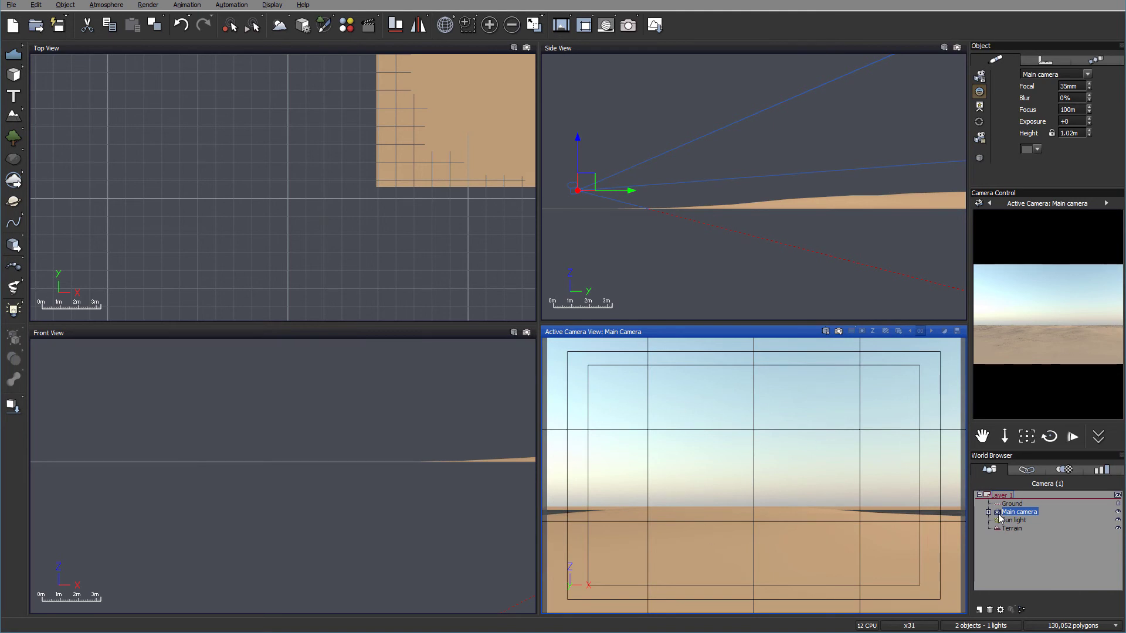
- Tilt the main camera up slightly more so the horizon lies on the lower horizontal line of the field grid
{"action": "left_click_drag", "start_coordinate": [1026, 437], "coordinate": [1026, 428]}
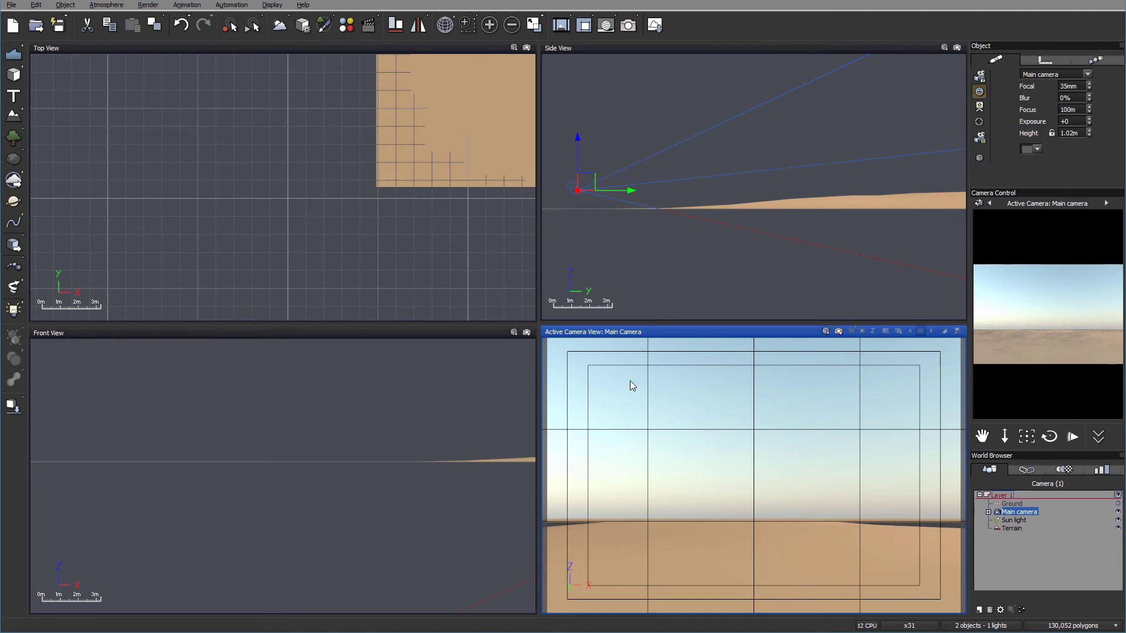
{"action": "left_click", "coordinate": [715, 168]}
{"action": "scroll", "coordinate": [733, 193], "scroll_direction": "down", "scroll_amount": 5}
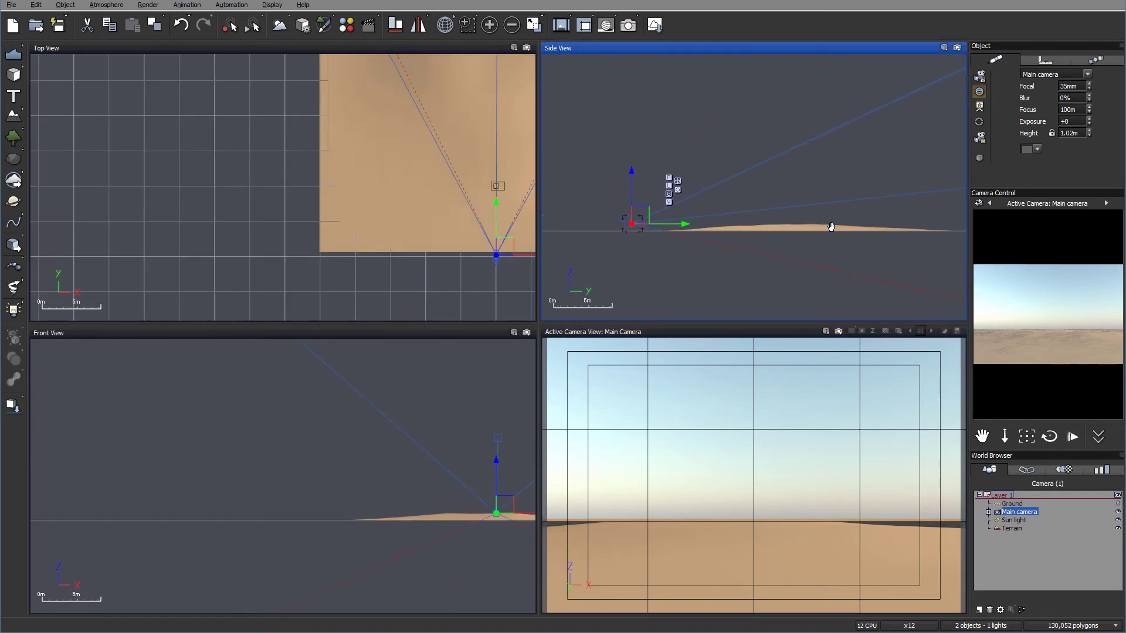
{"action": "right_click_drag", "start_coordinate": [831, 227], "coordinate": [685, 245]}
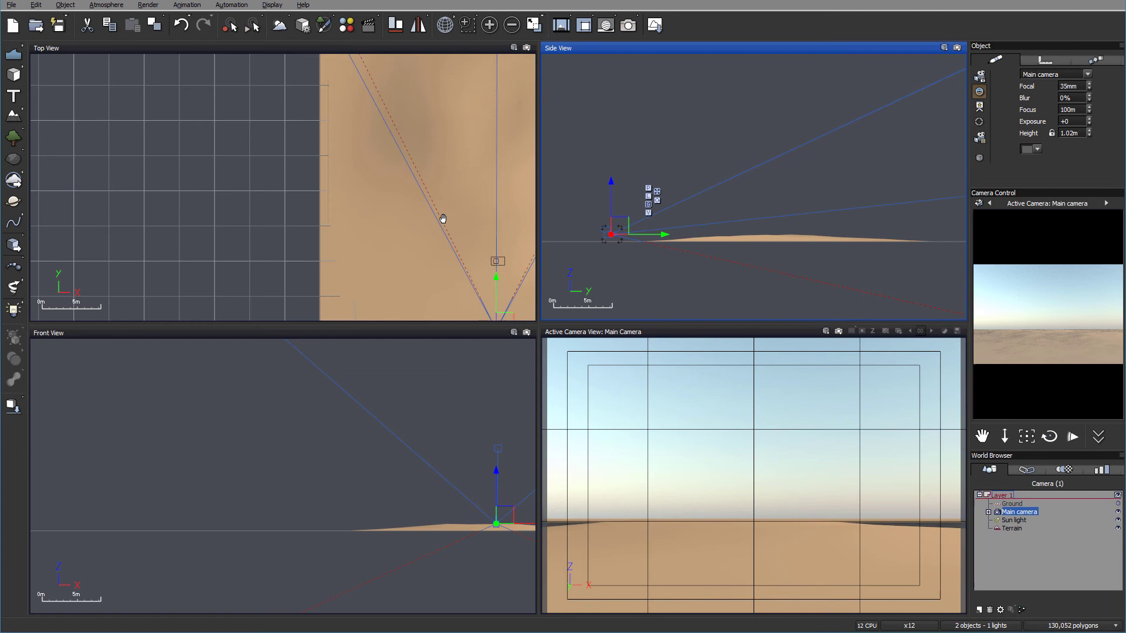
{"action": "right_click_drag", "start_coordinate": [445, 219], "coordinate": [282, 214]}
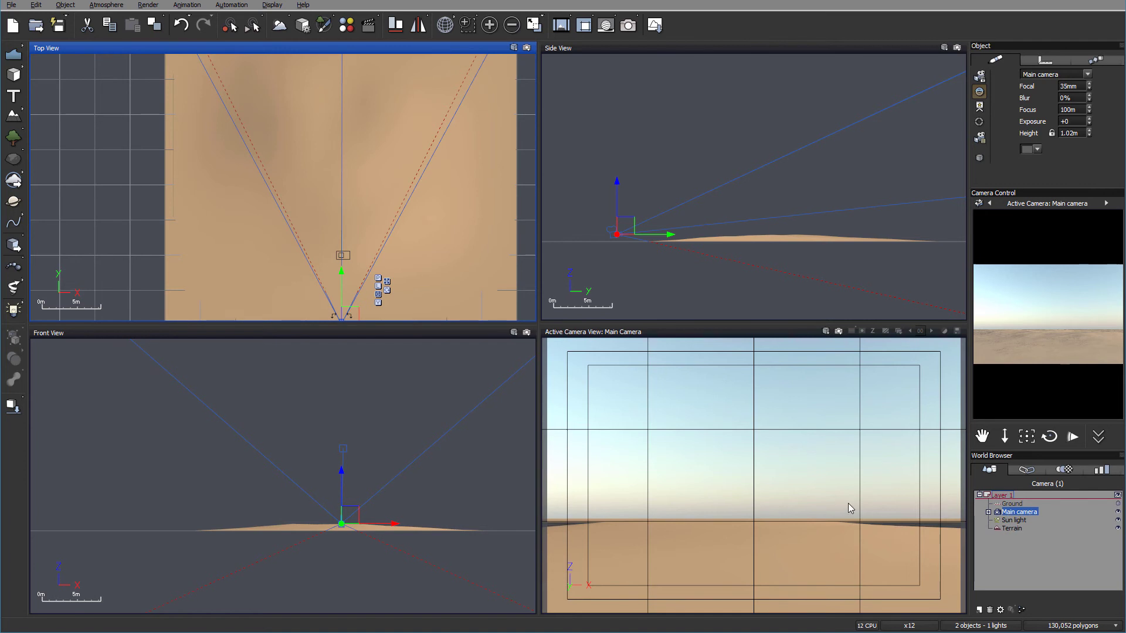
- Open the terrain's material in the advanced material editor, keeping the Natural grain coloring mode
{"action": "left_click", "coordinate": [1015, 529]}
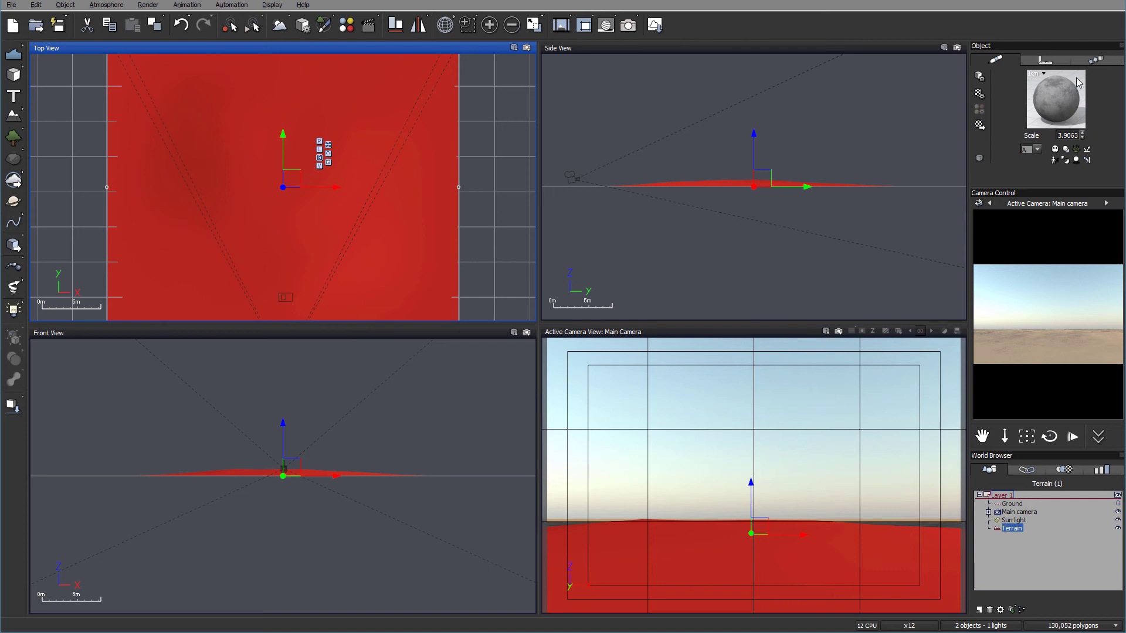
{"action": "double_click", "coordinate": [1047, 96]}
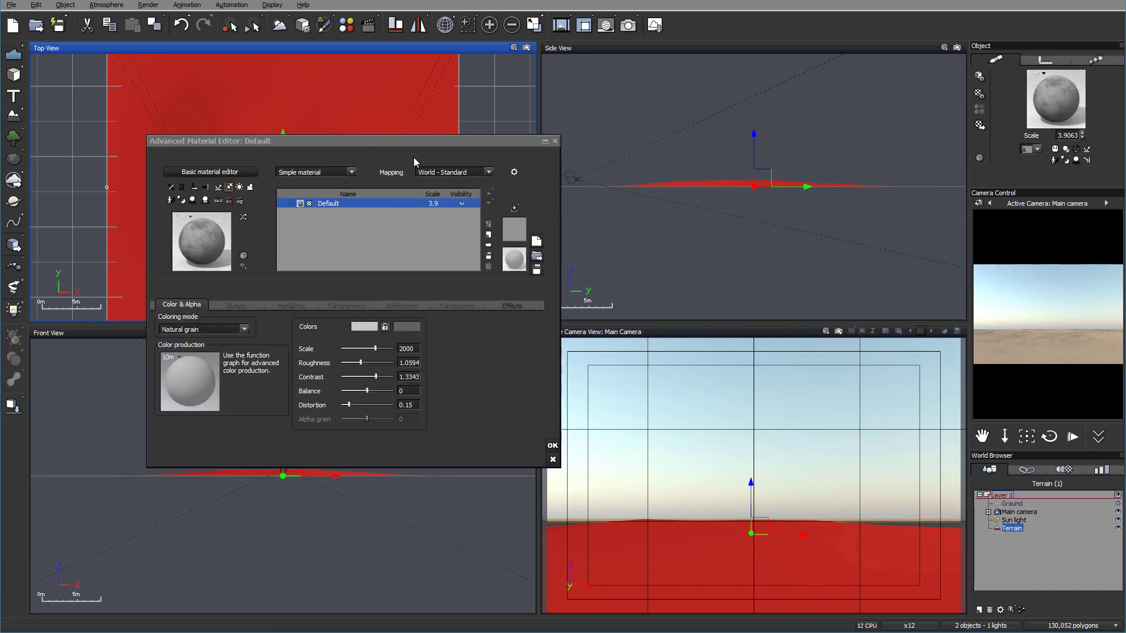
{"action": "left_click_drag", "start_coordinate": [474, 129], "coordinate": [634, 109]}
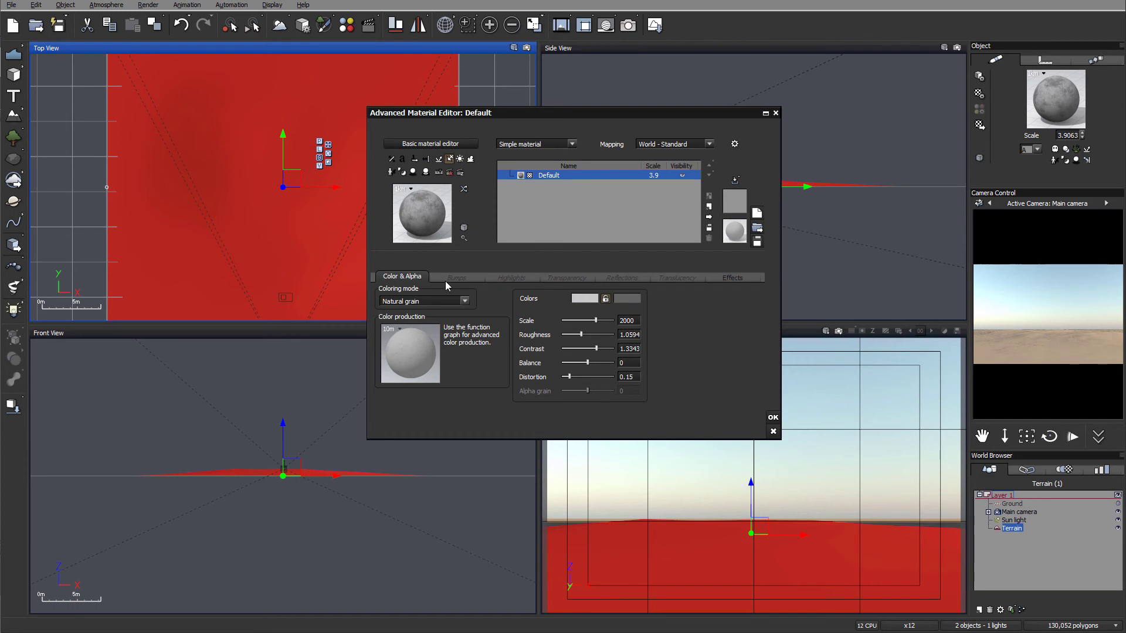
{"action": "left_click", "coordinate": [469, 301]}
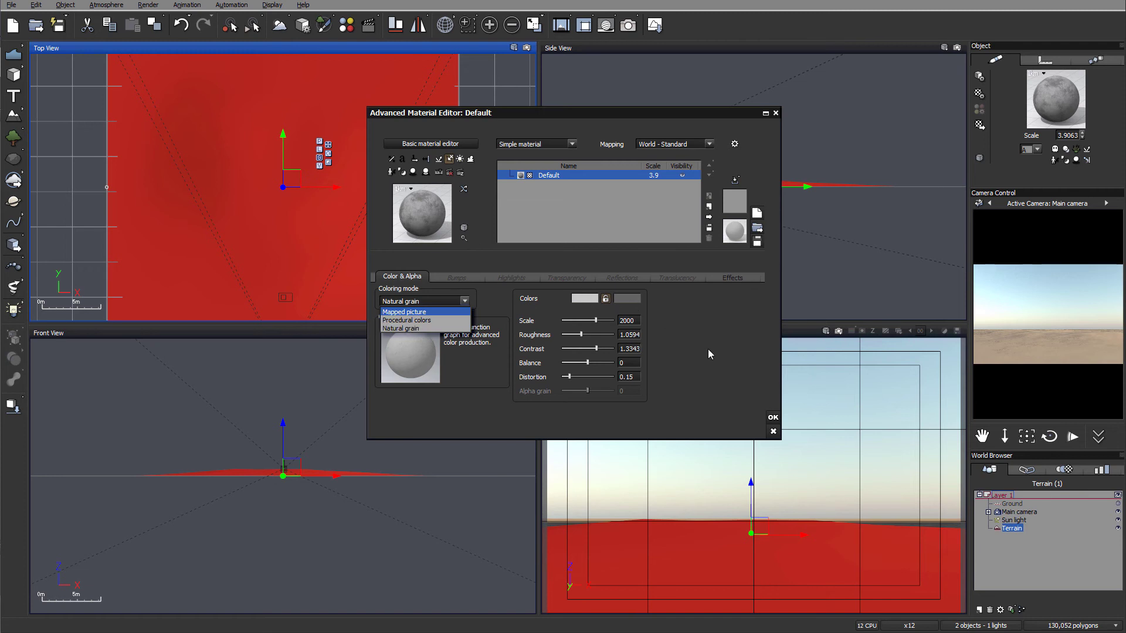
{"action": "left_click", "coordinate": [669, 347]}
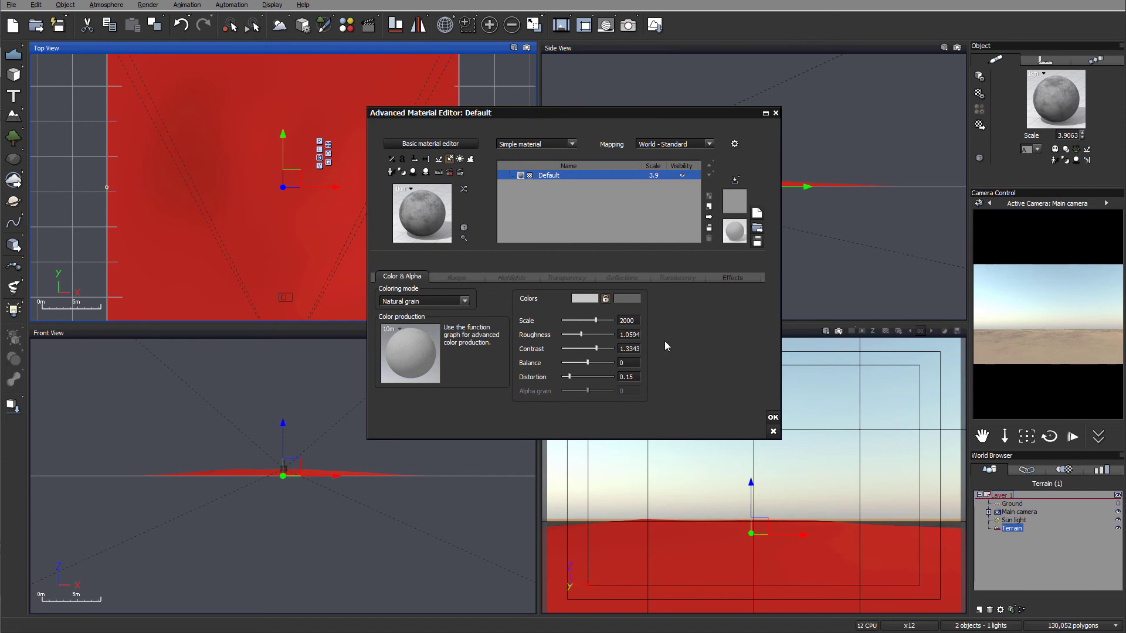
{"action": "left_click_drag", "start_coordinate": [583, 303], "coordinate": [624, 301]}
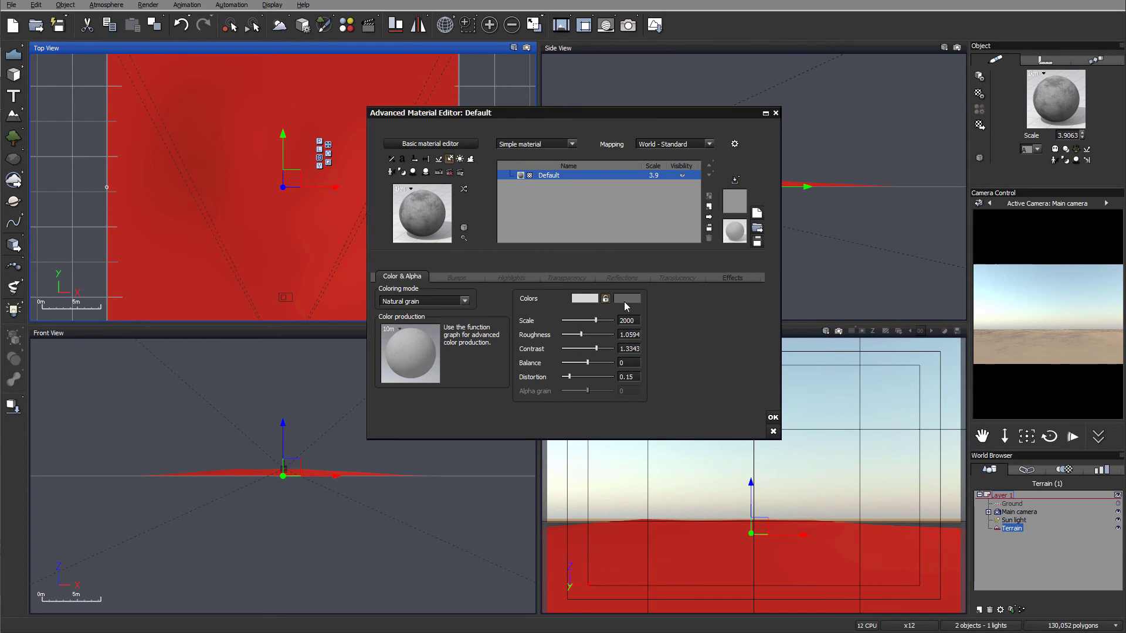
- Set the terrain material's first grain color to a muted green of about RGB 71, 90, 59
{"action": "left_click", "coordinate": [584, 300]}
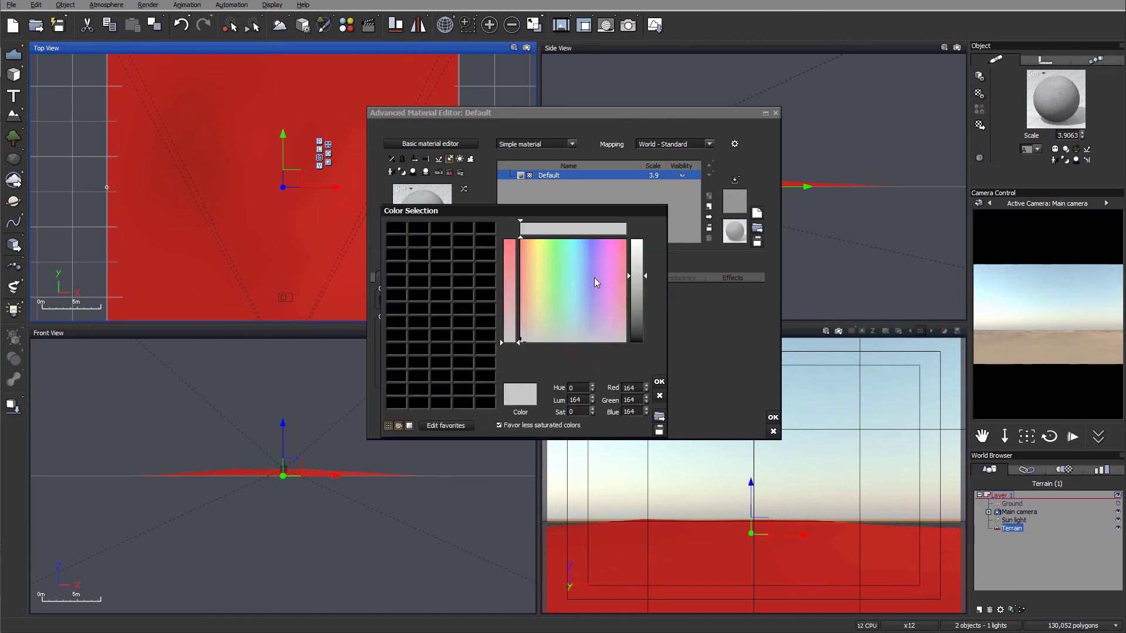
{"action": "left_click", "coordinate": [551, 325]}
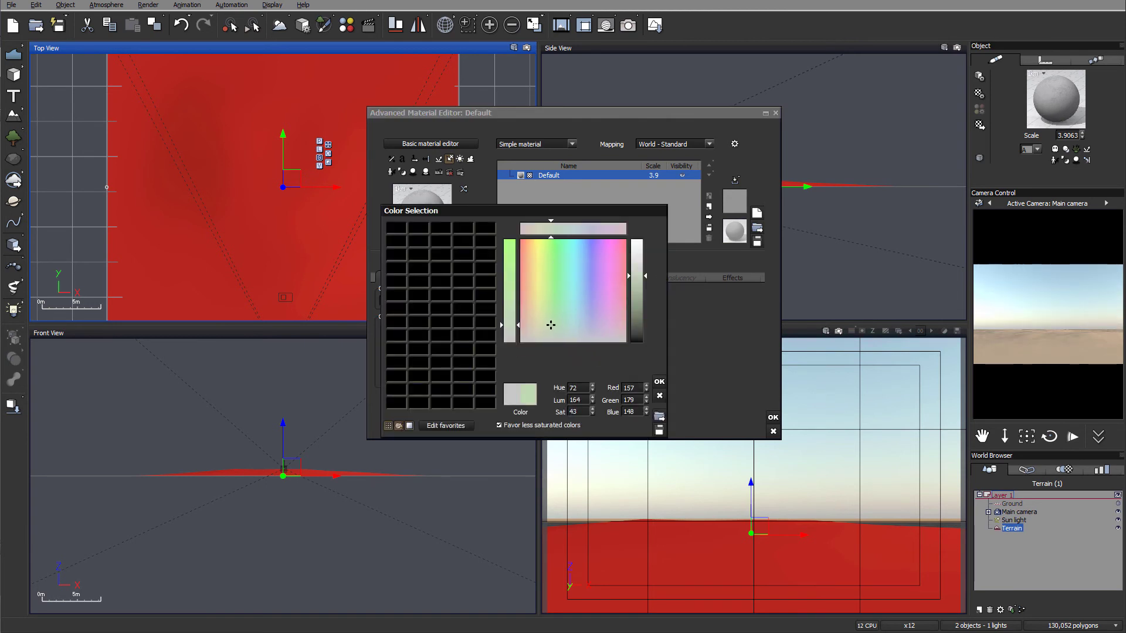
{"action": "left_click_drag", "start_coordinate": [553, 322], "coordinate": [554, 323]}
{"action": "left_click_drag", "start_coordinate": [643, 281], "coordinate": [637, 317]}
{"action": "left_click_drag", "start_coordinate": [555, 322], "coordinate": [548, 323]}
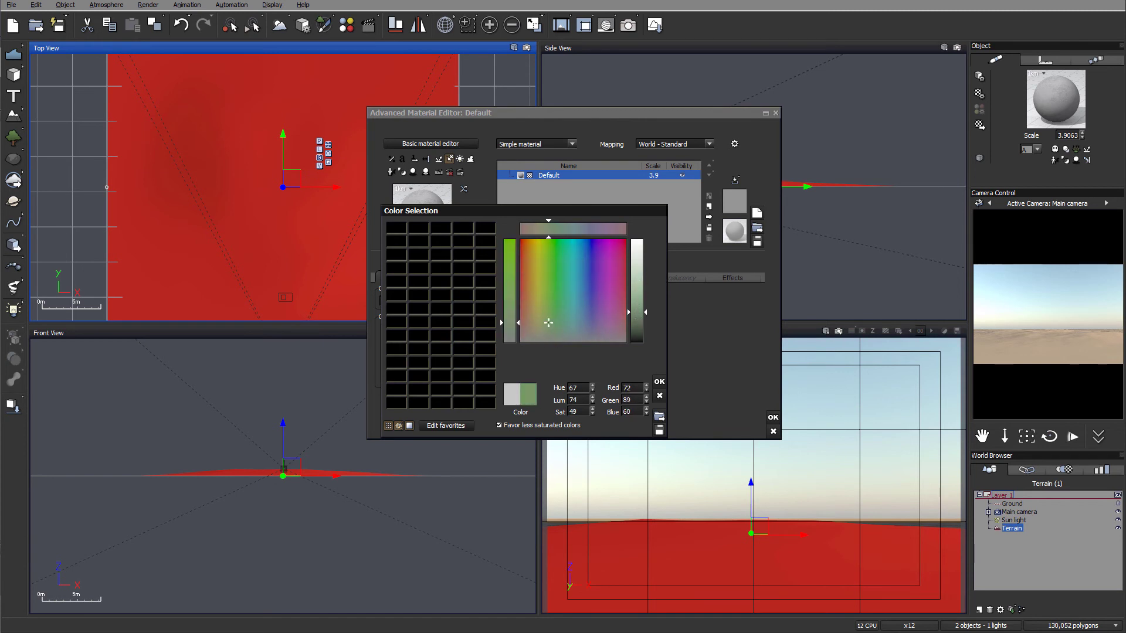
{"action": "left_click", "coordinate": [659, 382]}
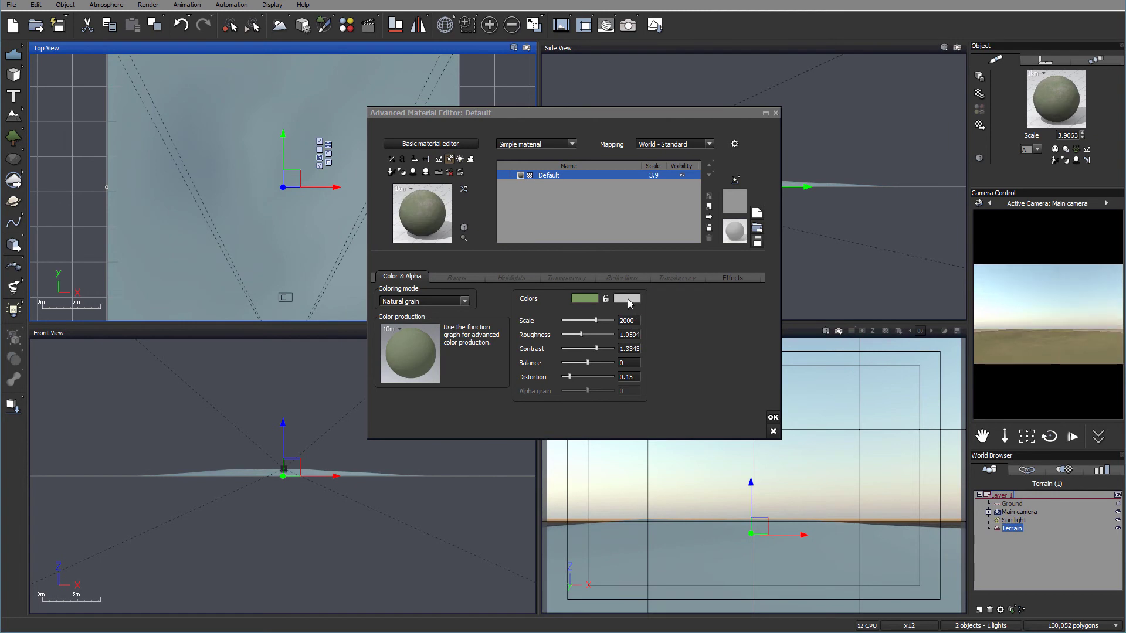
- Set the terrain material's second grain color to a dark olive
{"action": "left_click", "coordinate": [627, 298]}
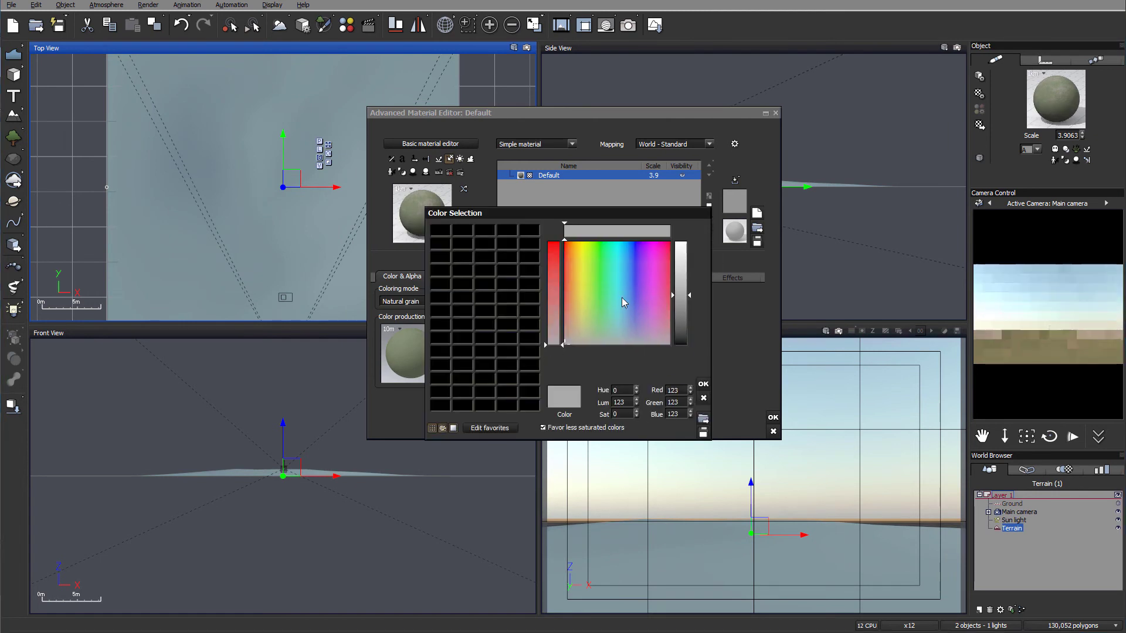
{"action": "left_click", "coordinate": [593, 331]}
{"action": "mouse_move", "coordinate": [681, 320]}
{"action": "left_mouse_down"}
{"action": "mouse_move", "coordinate": [681, 333]}
{"action": "mouse_move", "coordinate": [619, 337]}
{"action": "mouse_move", "coordinate": [586, 323]}
{"action": "left_mouse_up"}
{"action": "left_click", "coordinate": [703, 384]}
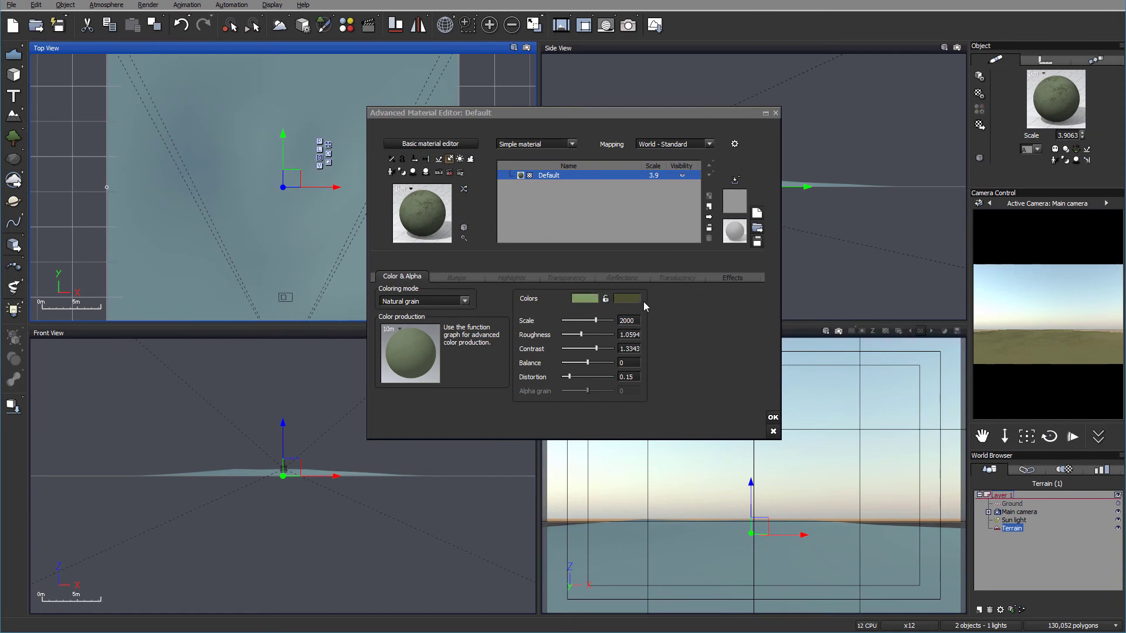
- Brighten the material's first grain color to a lighter green with a luminance of about 109
{"action": "left_click", "coordinate": [581, 299]}
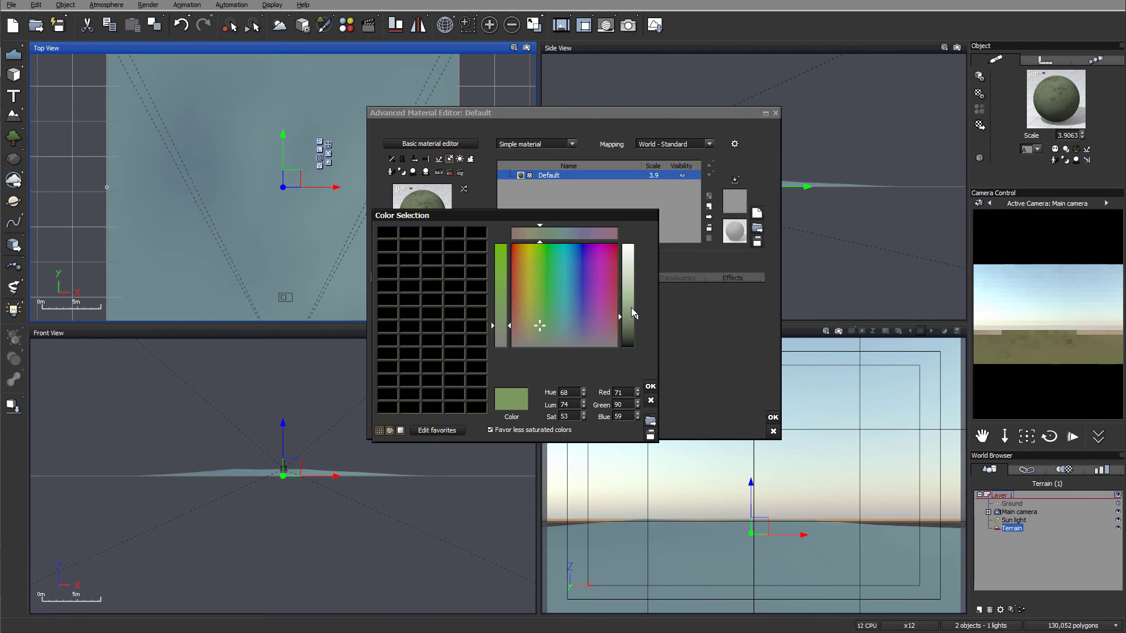
{"action": "left_click_drag", "start_coordinate": [629, 310], "coordinate": [629, 296]}
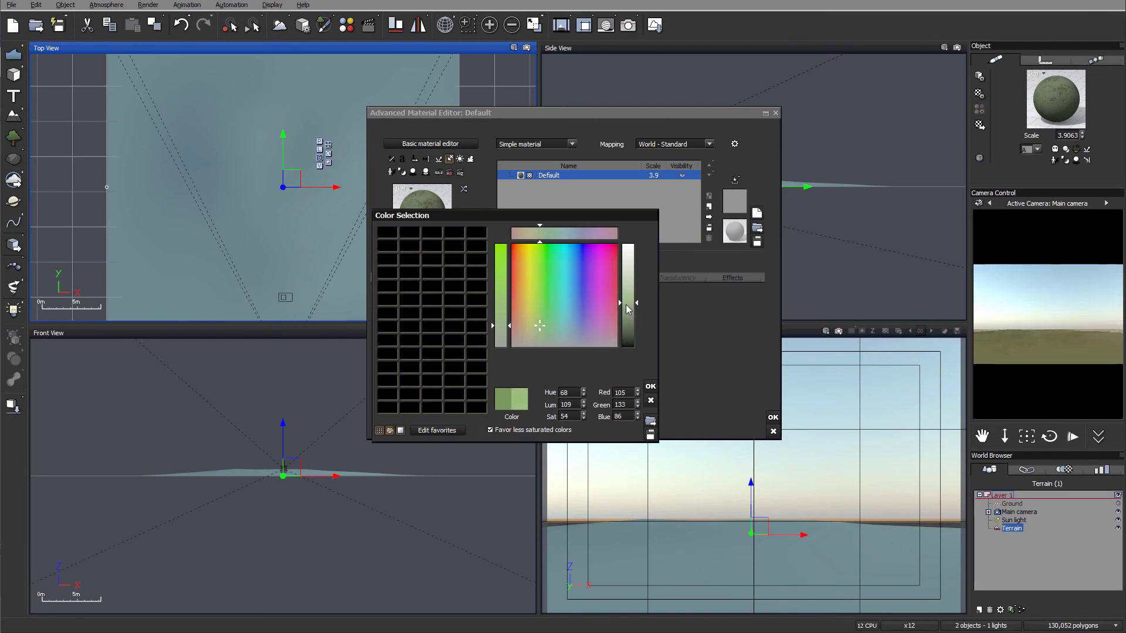
{"action": "left_click", "coordinate": [650, 386]}
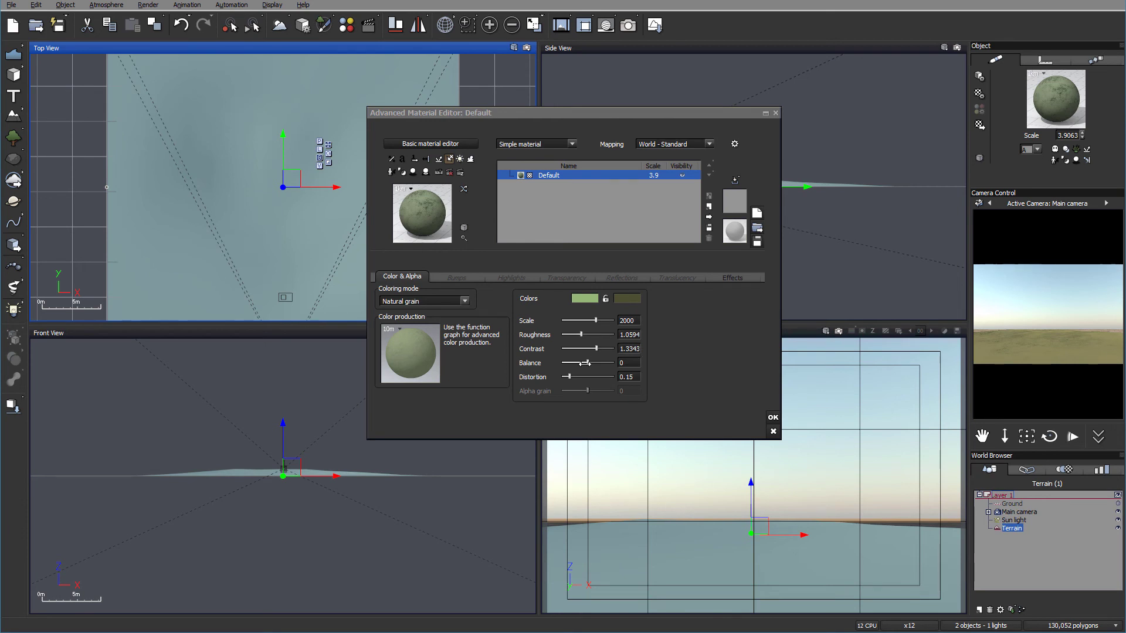
- Tune the natural grain to roughness about 1.08, contrast 0.98, balance 0.20 and distortion 0.21, and set the material's scale to 1
{"action": "left_click_drag", "start_coordinate": [587, 363], "coordinate": [591, 376]}
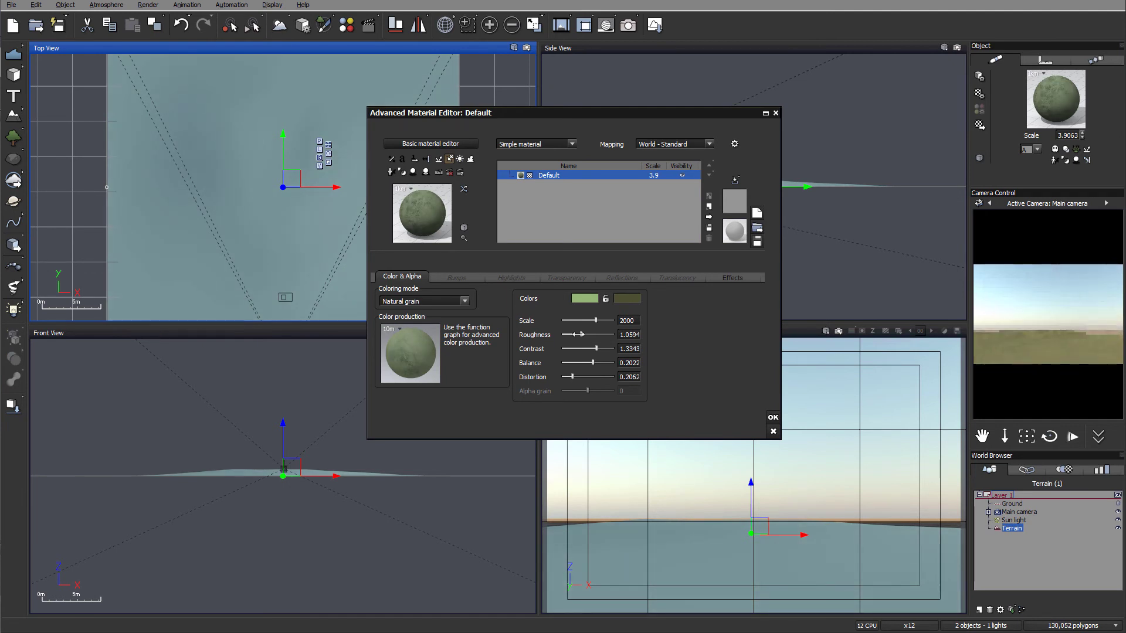
{"action": "left_click_drag", "start_coordinate": [581, 334], "coordinate": [589, 332]}
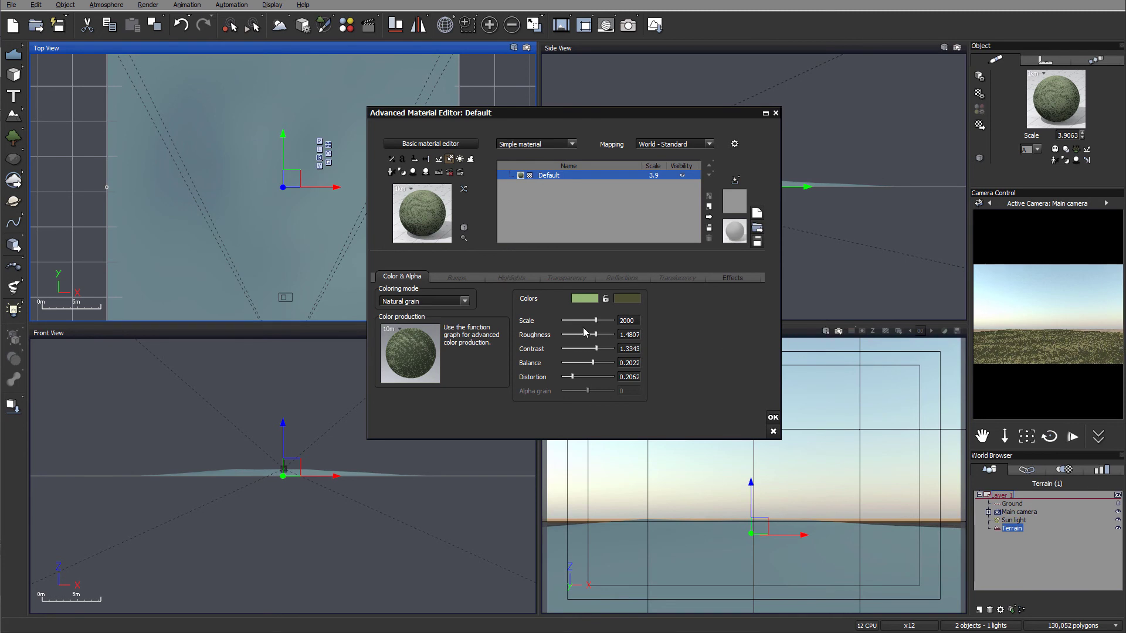
{"action": "left_click_drag", "start_coordinate": [583, 332], "coordinate": [584, 334]}
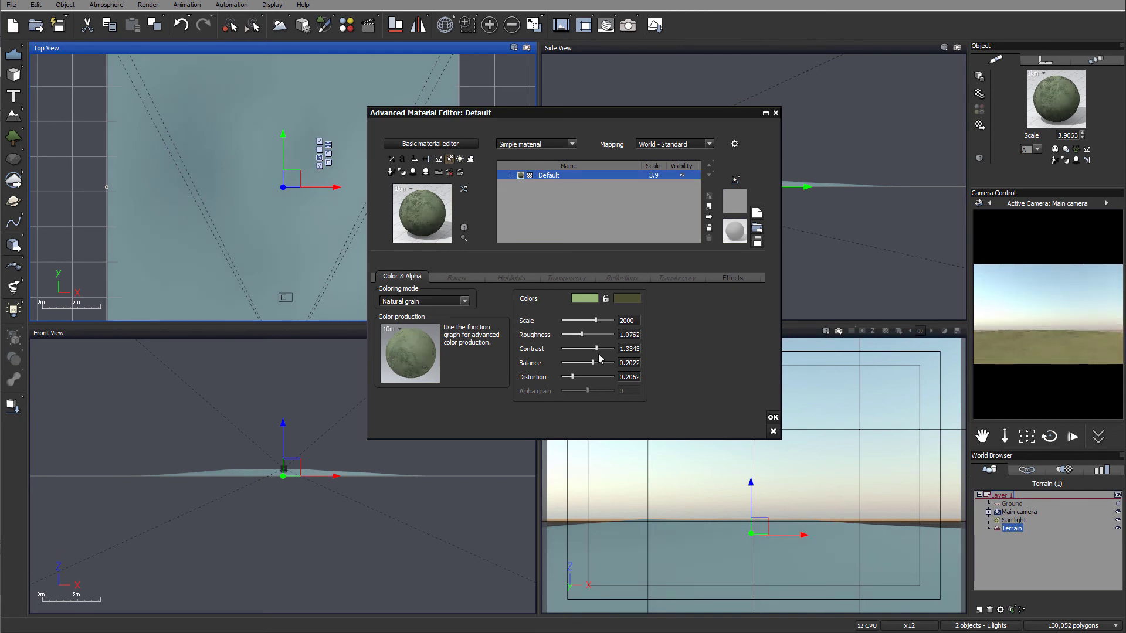
{"action": "left_click_drag", "start_coordinate": [597, 349], "coordinate": [587, 348]}
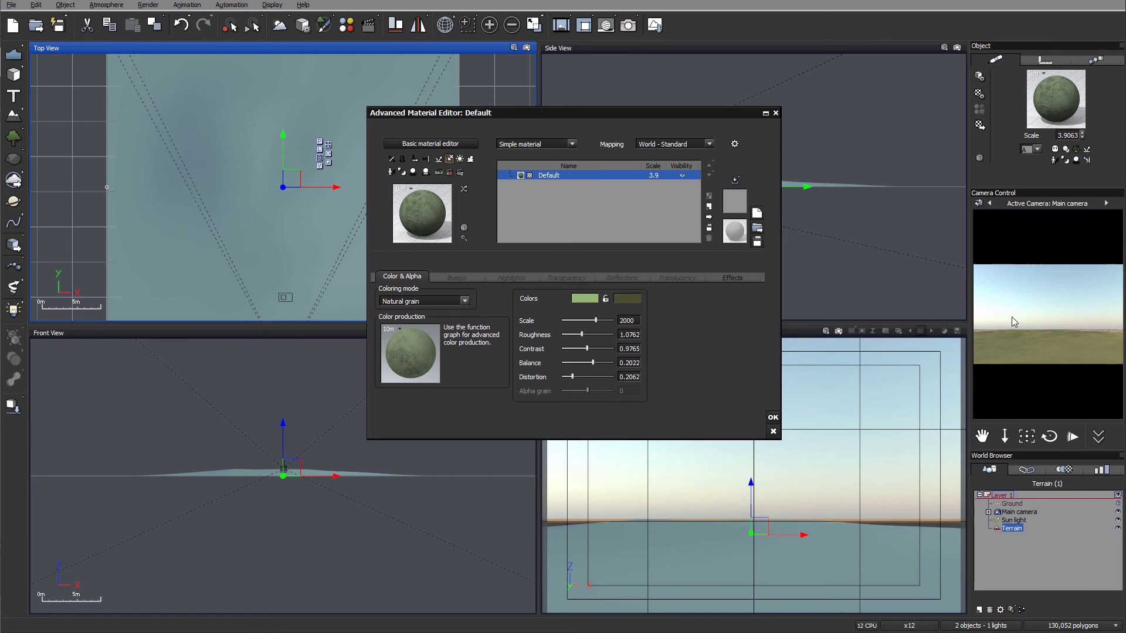
{"action": "double_click", "coordinate": [661, 176]}
{"action": "type", "text": "1"}
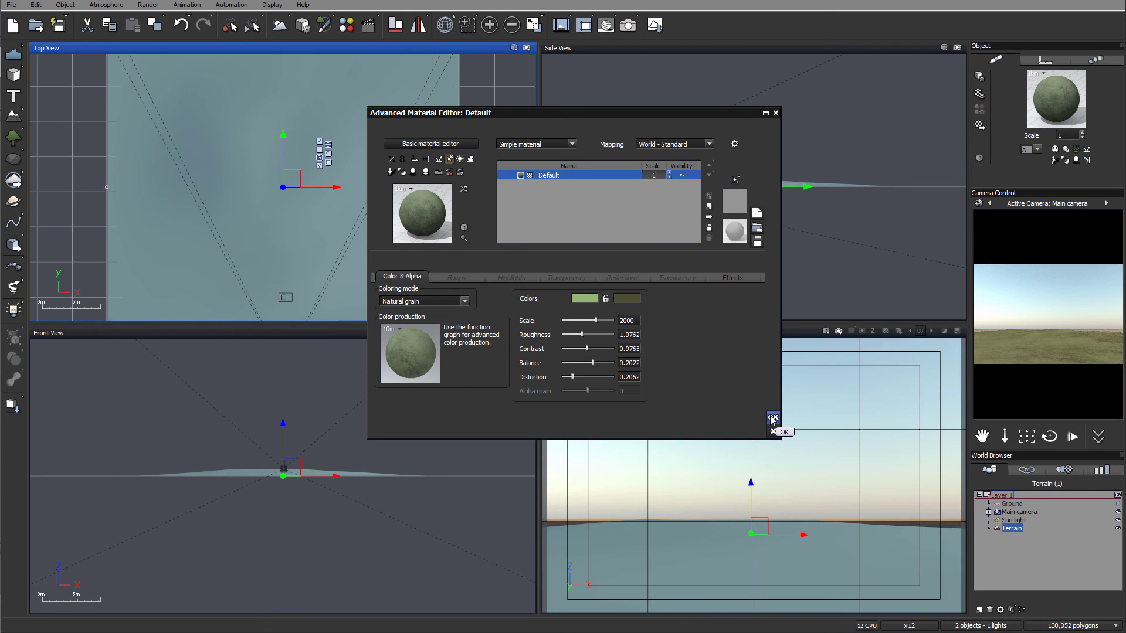
- Add a new layer to the terrain material and open the library's Ground materials collection for it
{"action": "left_click", "coordinate": [708, 208]}
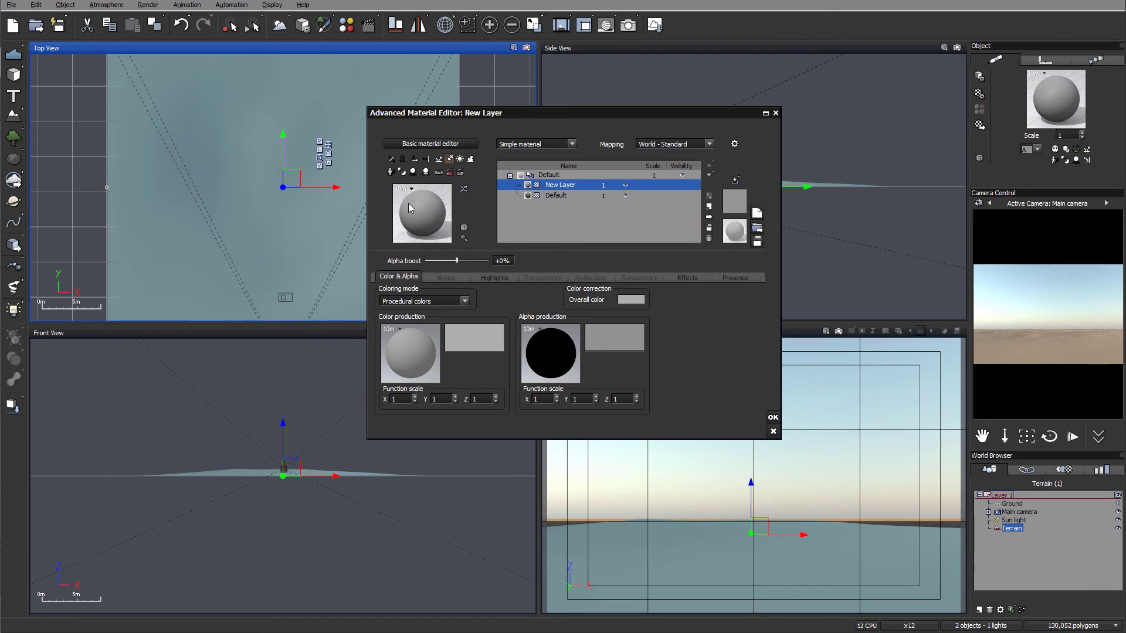
{"action": "left_click", "coordinate": [434, 216]}
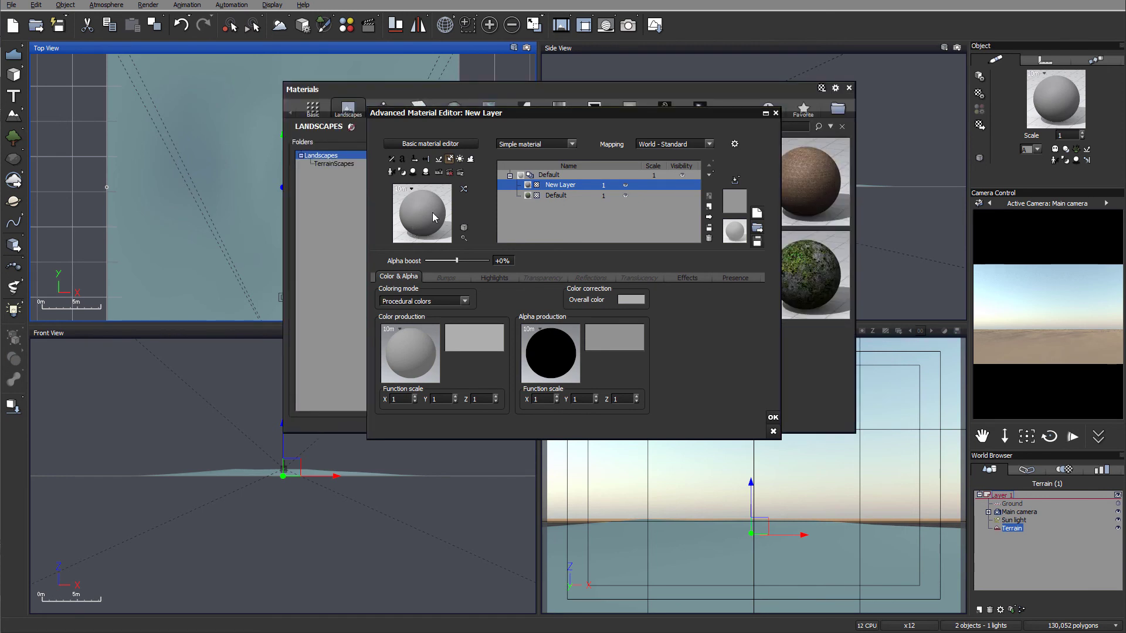
{"action": "left_click_drag", "start_coordinate": [638, 118], "coordinate": [372, 257]}
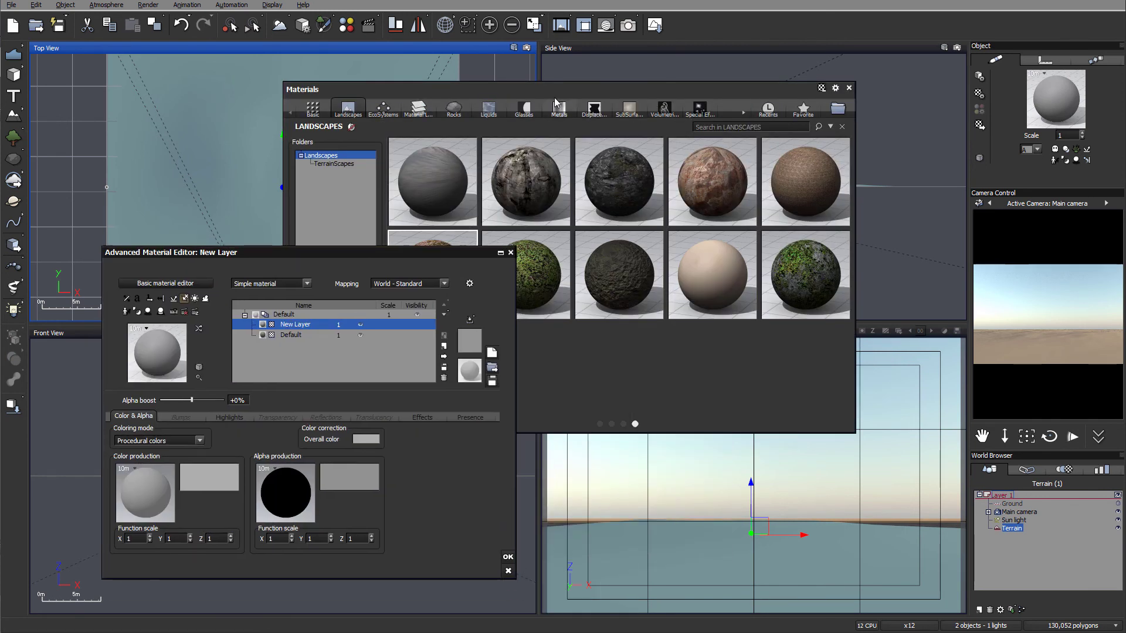
{"action": "left_click_drag", "start_coordinate": [534, 83], "coordinate": [611, 56]}
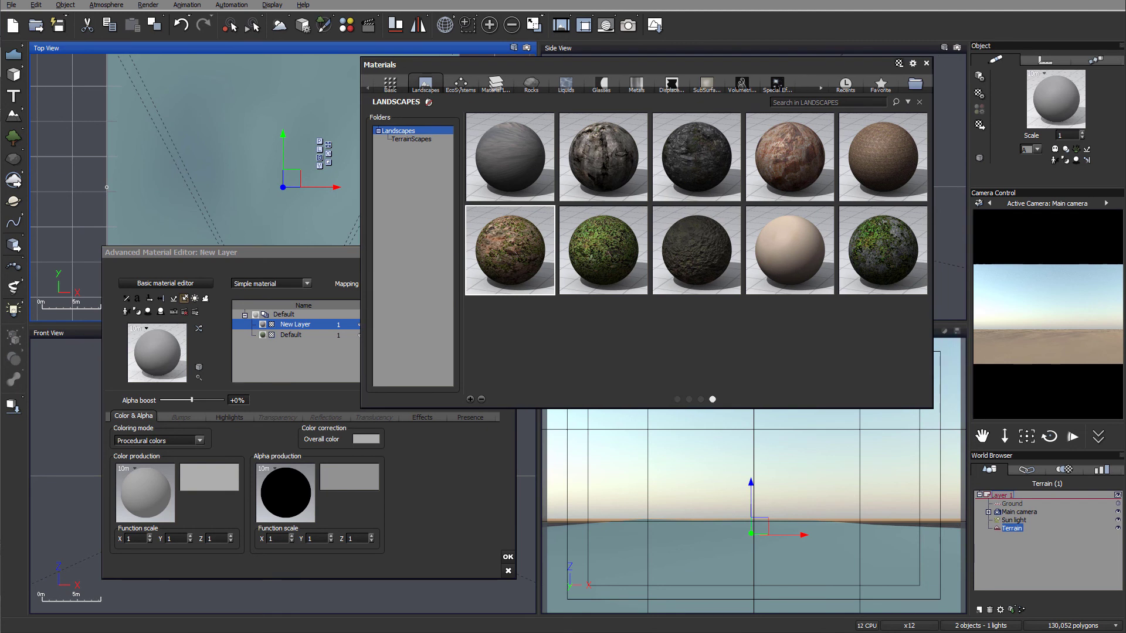
{"action": "left_click", "coordinate": [777, 85]}
{"action": "left_click_drag", "start_coordinate": [449, 213], "coordinate": [459, 357]}
{"action": "scroll", "coordinate": [459, 360], "scroll_direction": "up", "scroll_amount": 15}
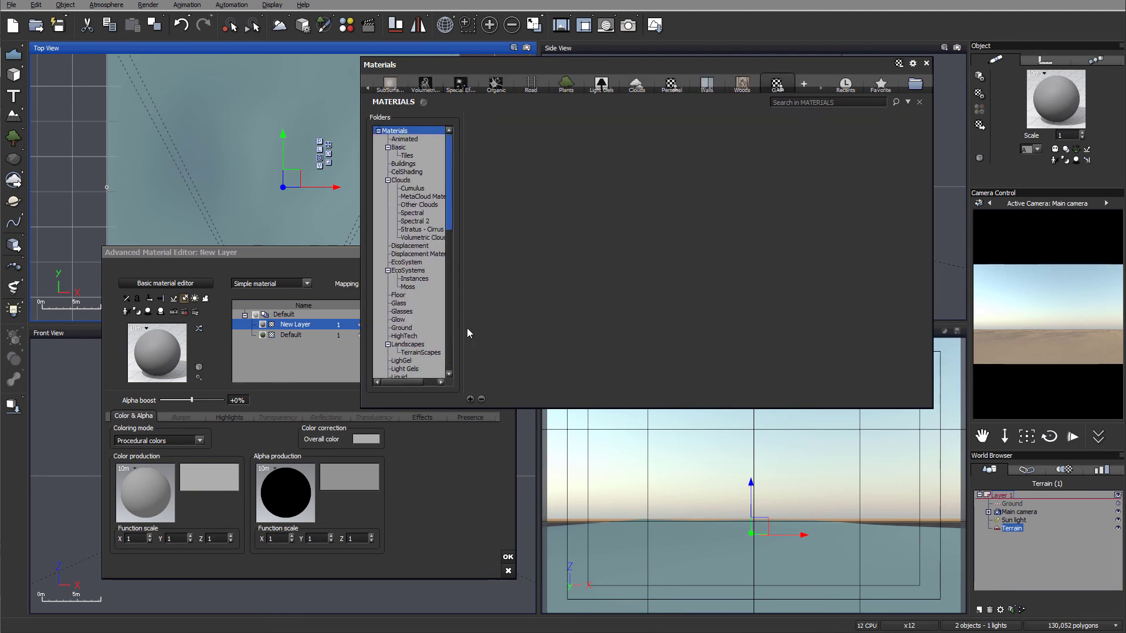
{"action": "left_click", "coordinate": [403, 328]}
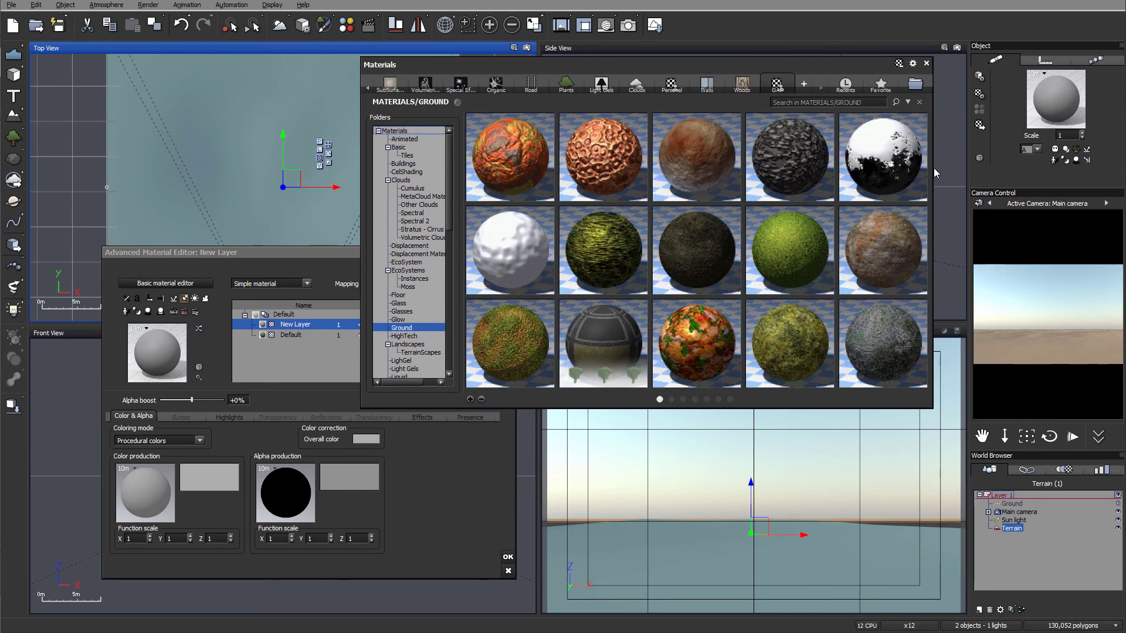
- Load the Grass Field ground material into the new layer, replacing the existing alpha information
{"action": "scroll", "coordinate": [892, 272], "scroll_direction": "down", "scroll_amount": 2}
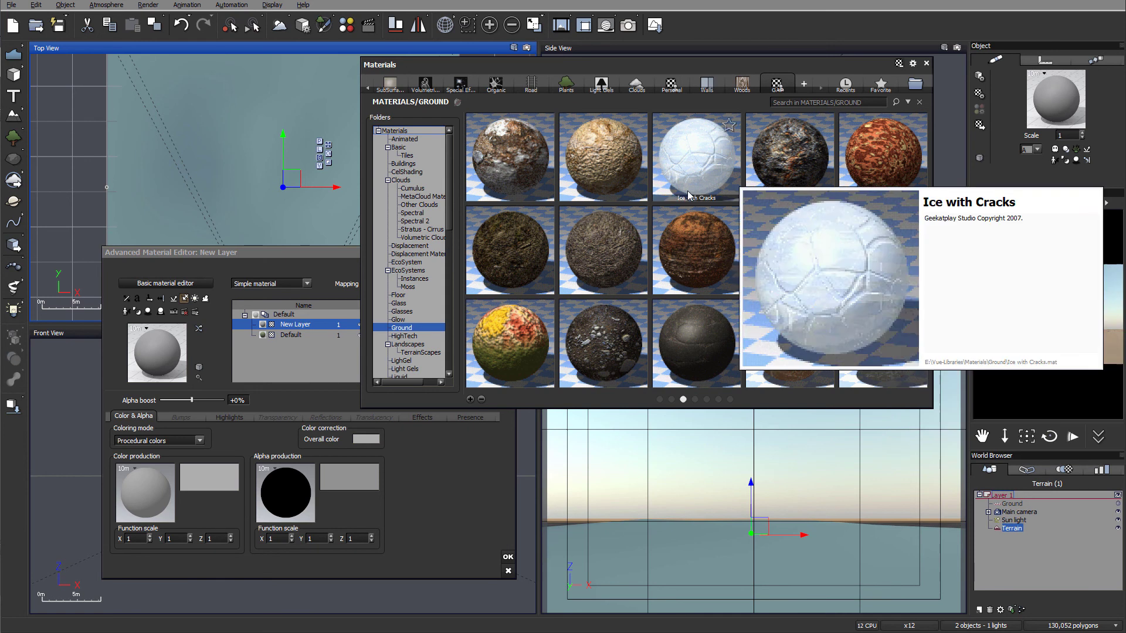
{"action": "mouse_move", "coordinate": [578, 202]}
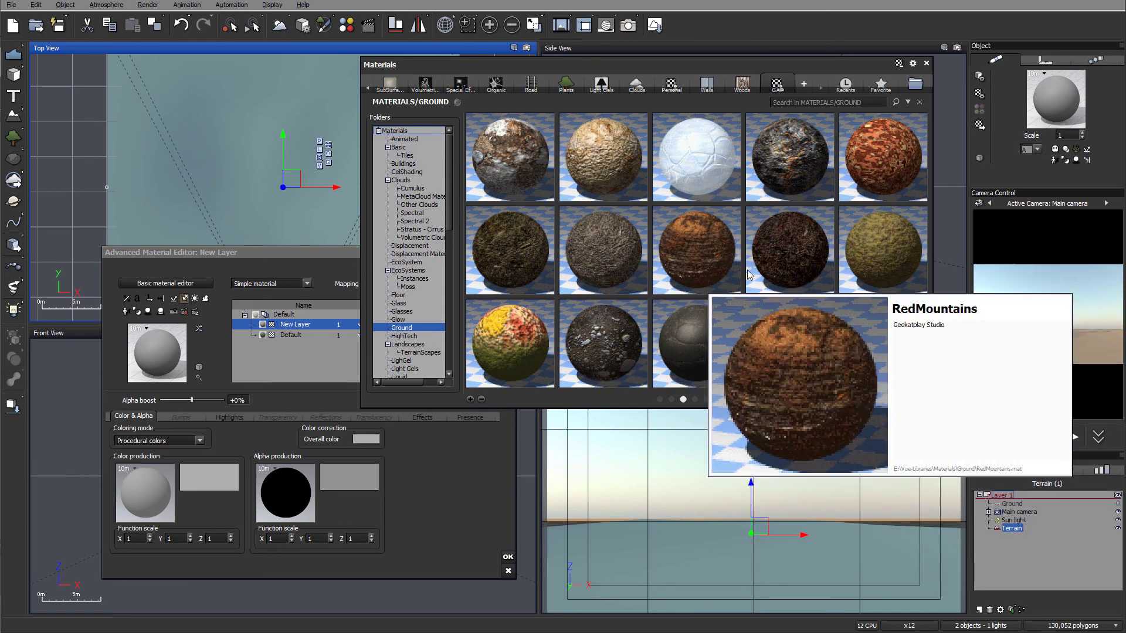
{"action": "scroll", "coordinate": [748, 275], "scroll_direction": "up", "scroll_amount": 1}
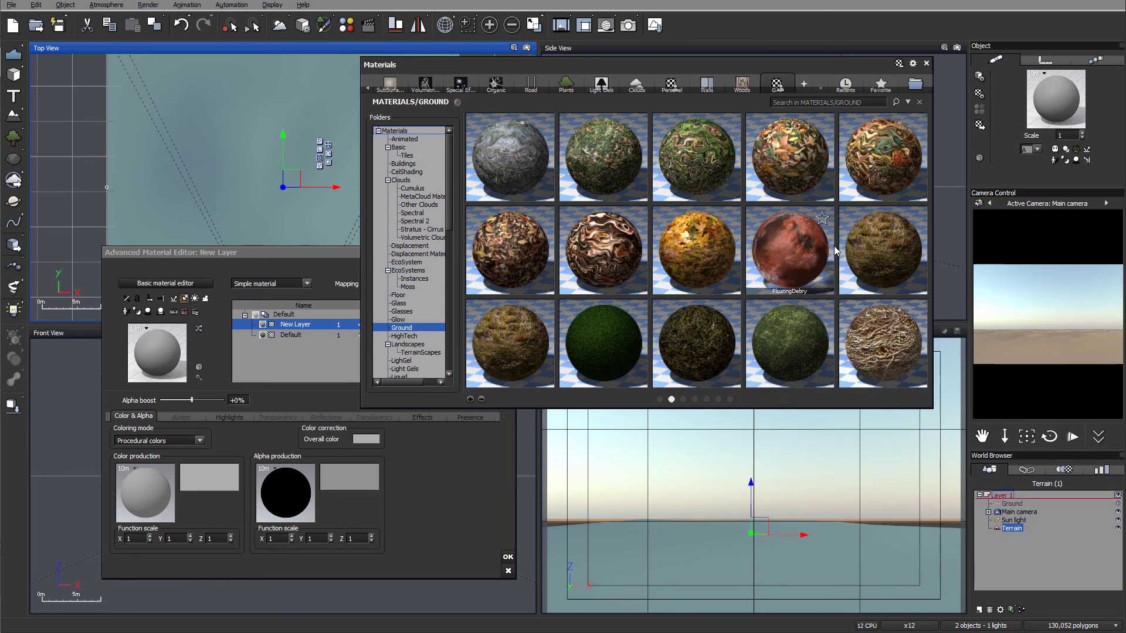
{"action": "mouse_move", "coordinate": [869, 228]}
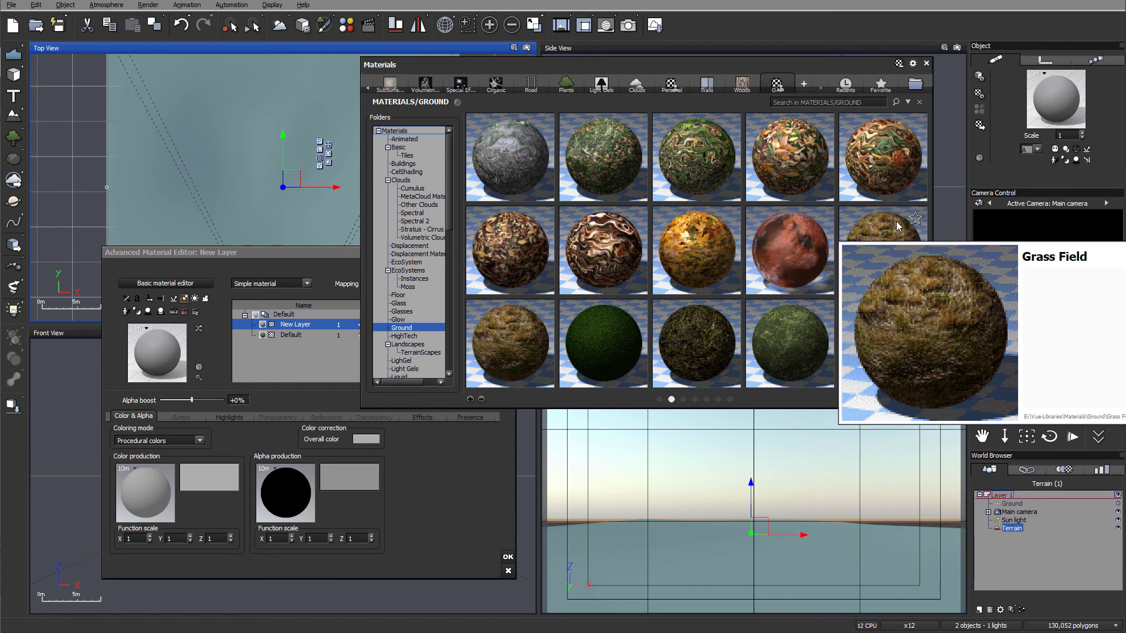
{"action": "mouse_move", "coordinate": [913, 248]}
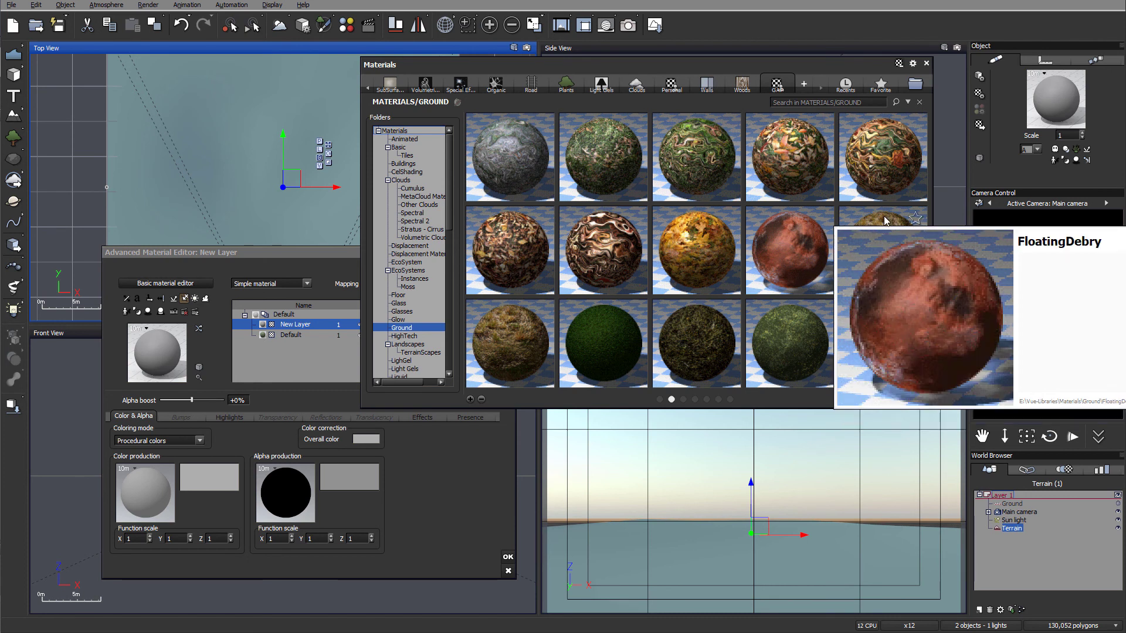
{"action": "double_click", "coordinate": [899, 258]}
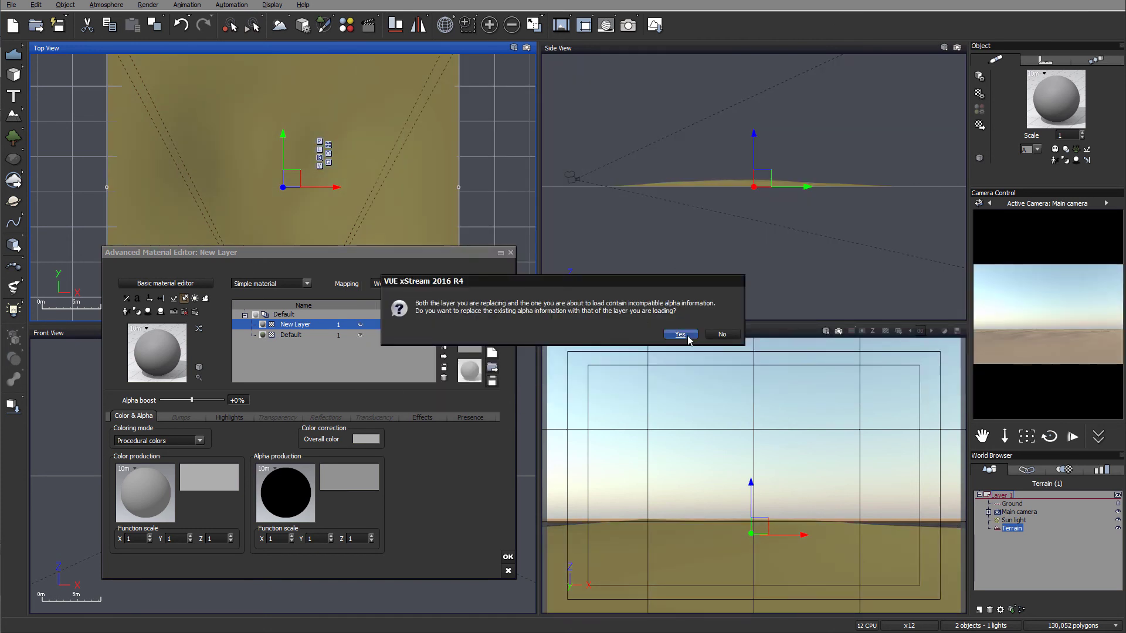
{"action": "left_click", "coordinate": [679, 334]}
{"action": "left_click_drag", "start_coordinate": [397, 250], "coordinate": [620, 155]}
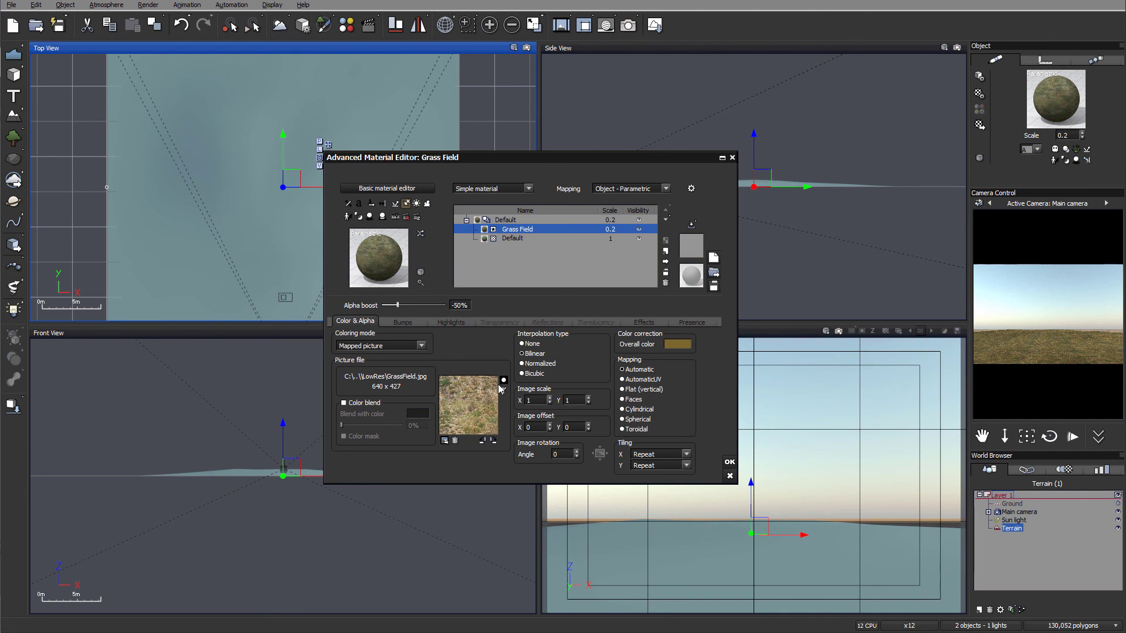
- Set the Grass Field layer's scale to 0.5 and the overall Default material's scale to 1
{"action": "left_click", "coordinate": [464, 395]}
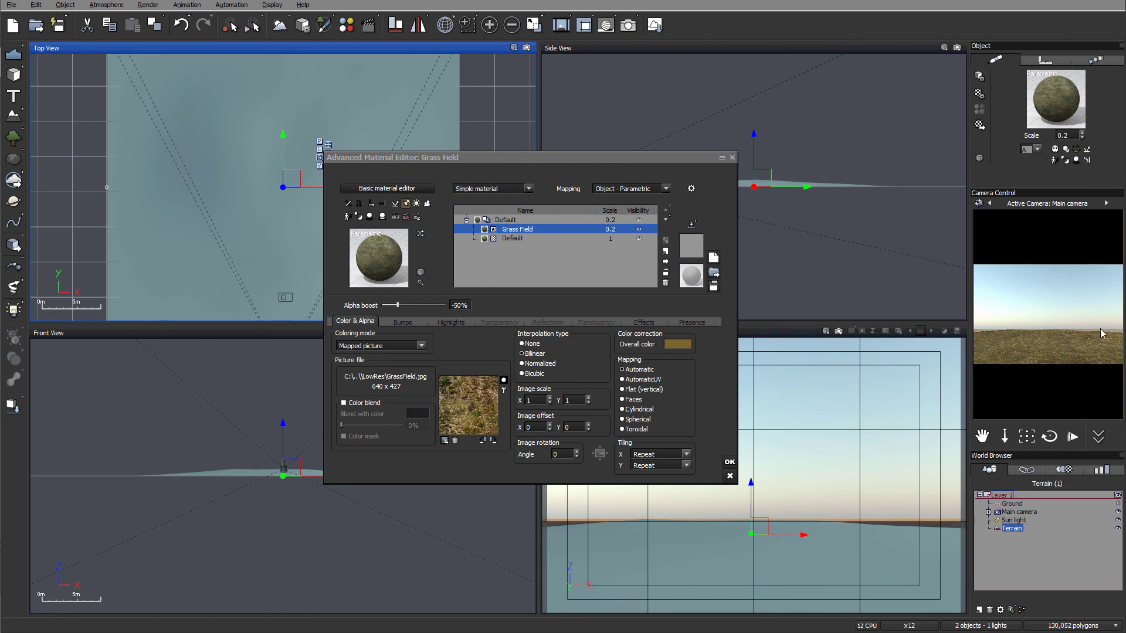
{"action": "double_click", "coordinate": [616, 230]}
{"action": "type", "text": "0"}
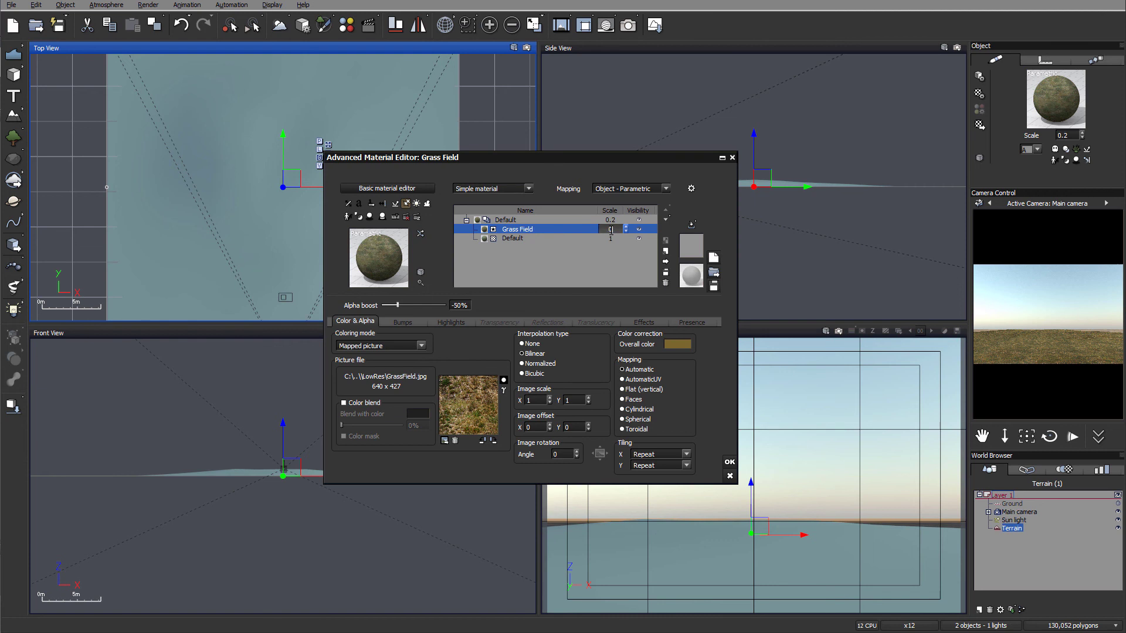
{"action": "type", "text": ".5"}
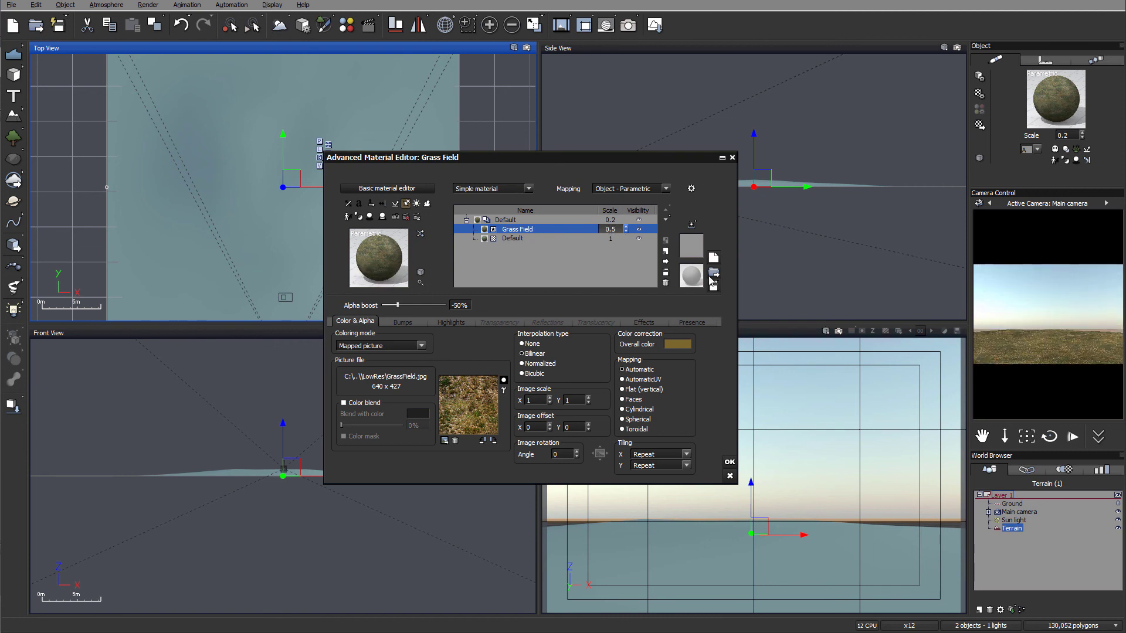
{"action": "double_click", "coordinate": [613, 219]}
{"action": "type", "text": "1"}
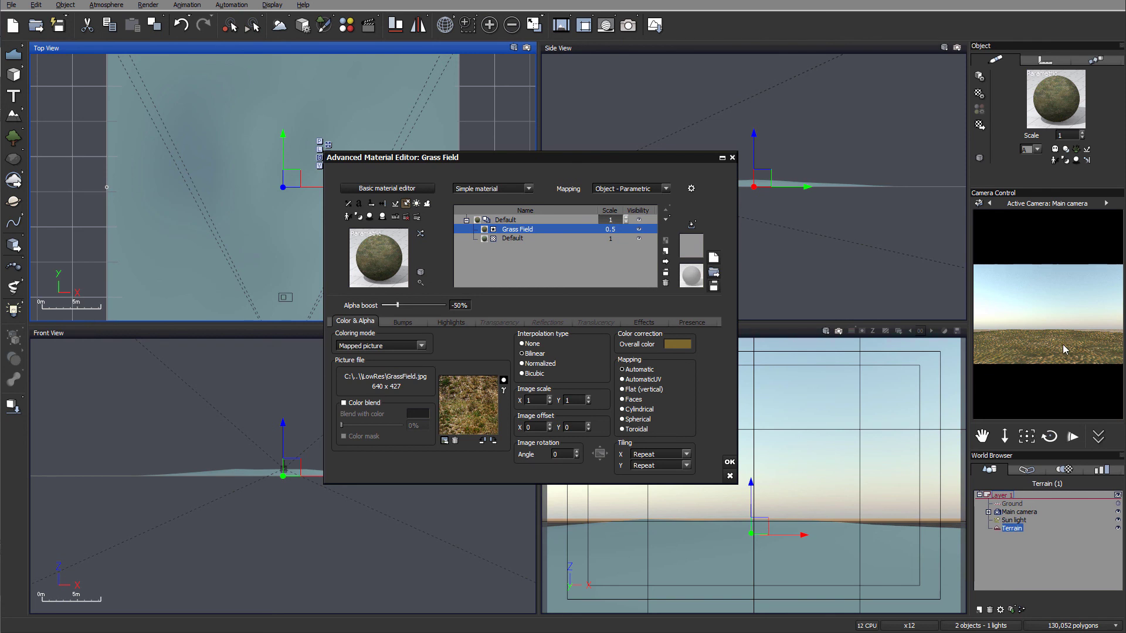
- Reduce the Grass Field layer's scale to 0.2
{"action": "right_click", "coordinate": [1004, 354]}
{"action": "left_click", "coordinate": [617, 229]}
{"action": "type", "text": "0.2"}
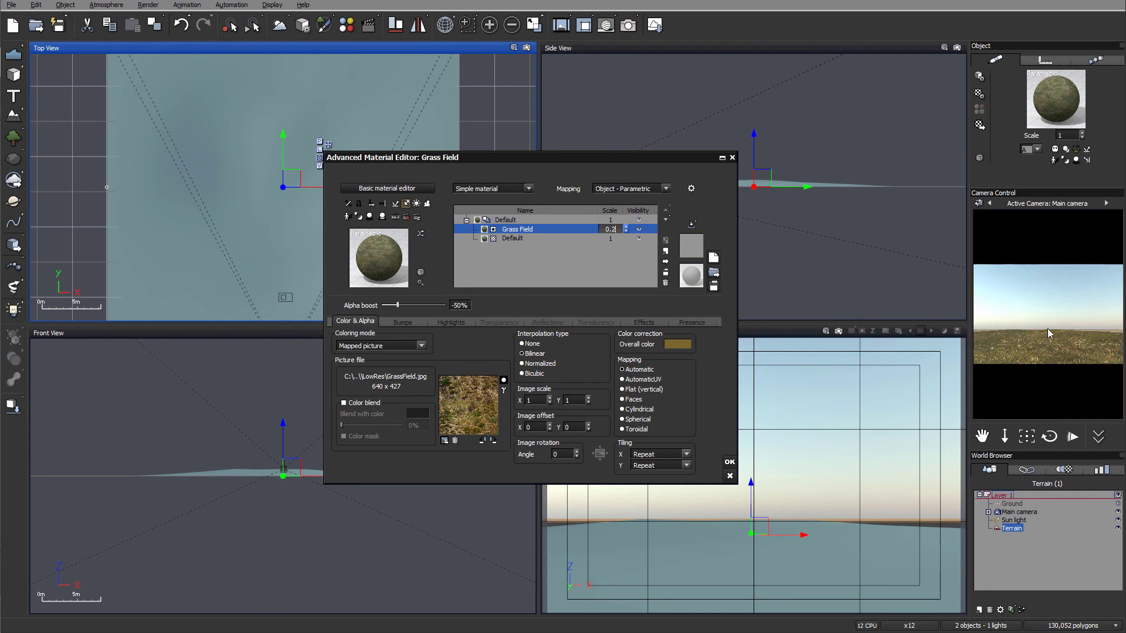
- Set the Grass Field layer's bump depth to 0 and raise its alpha boost to about +29%
{"action": "left_click", "coordinate": [402, 322]}
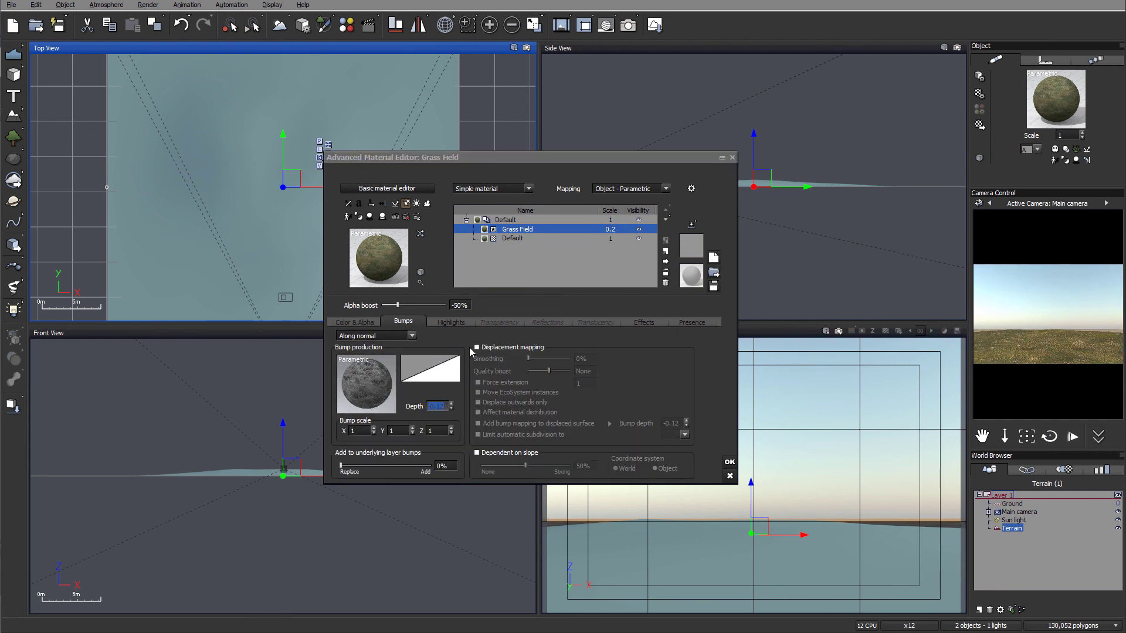
{"action": "type", "text": "0"}
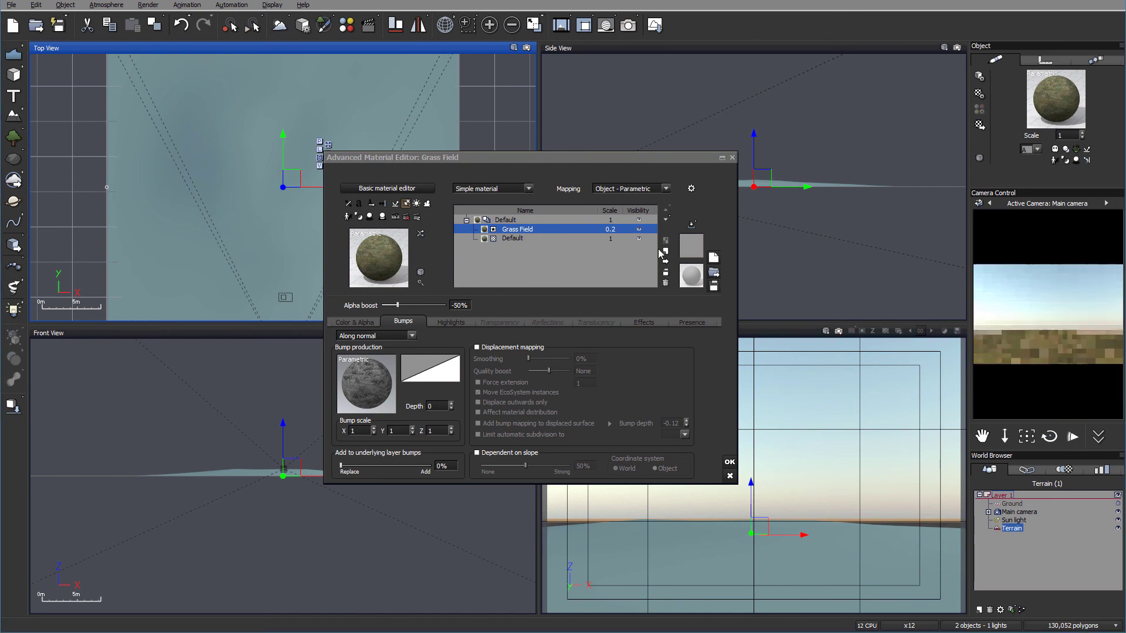
{"action": "left_click_drag", "start_coordinate": [408, 305], "coordinate": [434, 306]}
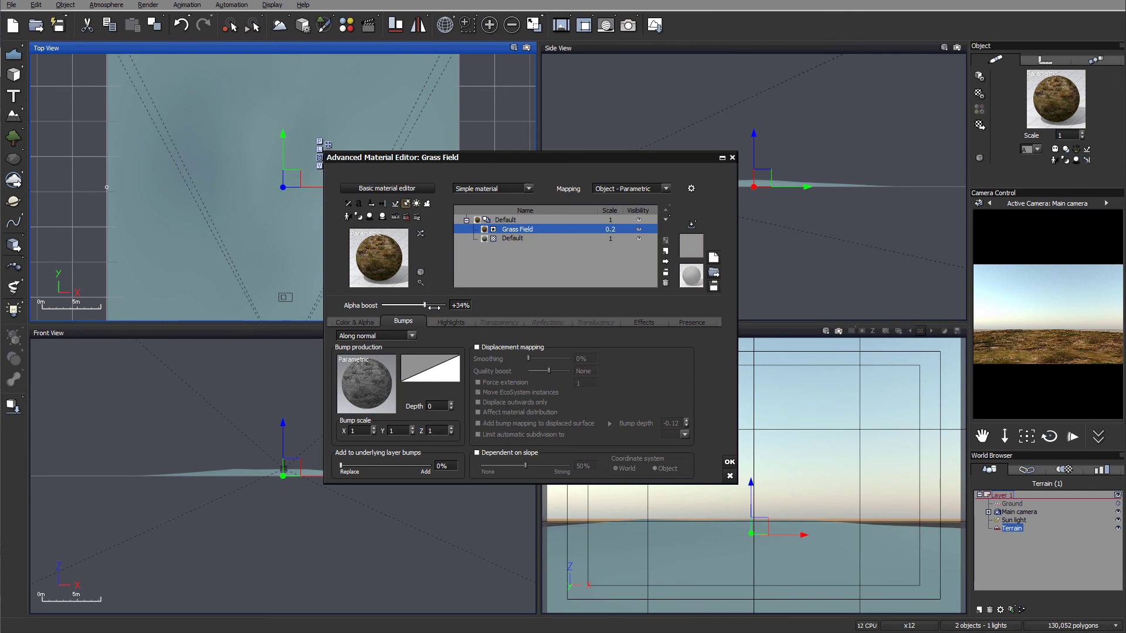
- Render the main camera view with the Grass Field layer, accept the post render options and close the render display
{"action": "right_click", "coordinate": [1043, 360]}
{"action": "key", "text": "F9"}
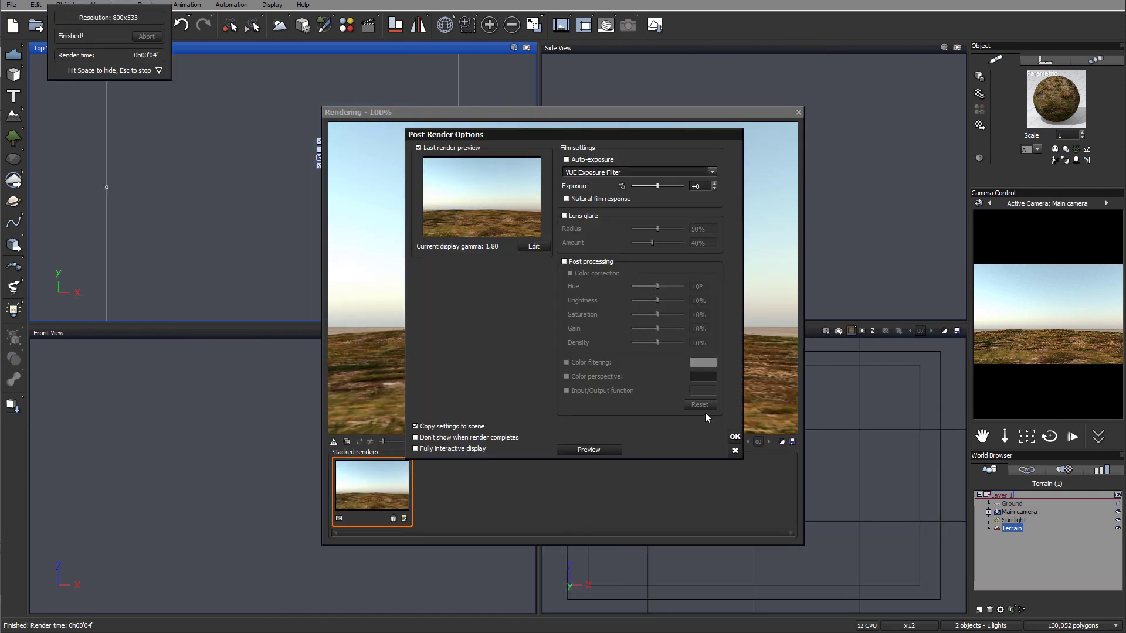
{"action": "left_click", "coordinate": [735, 437]}
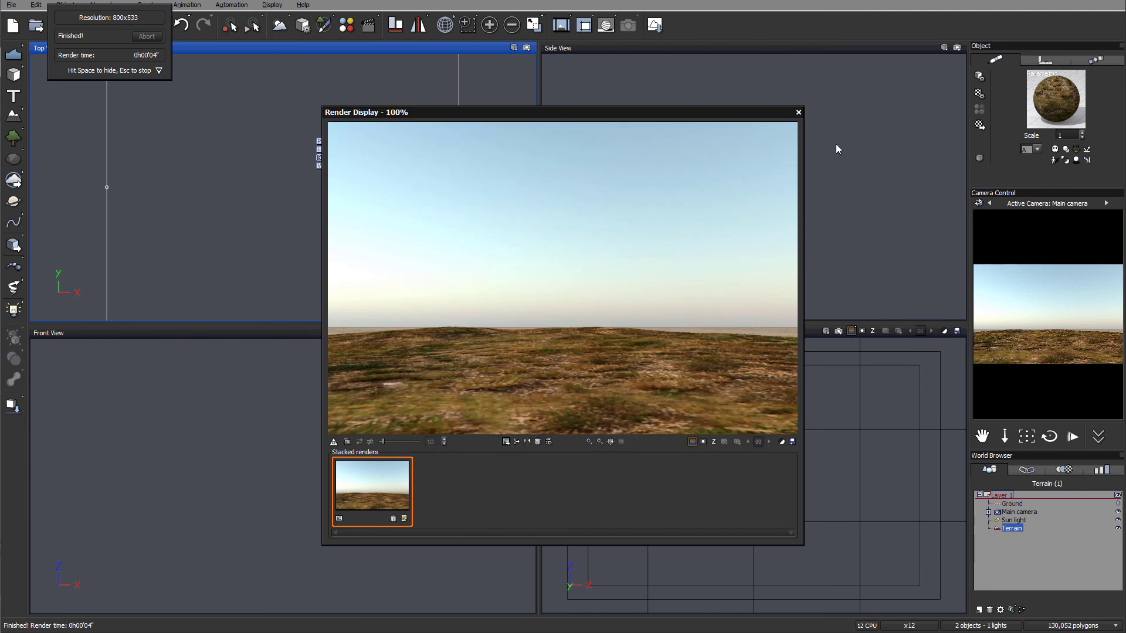
{"action": "left_click", "coordinate": [798, 112]}
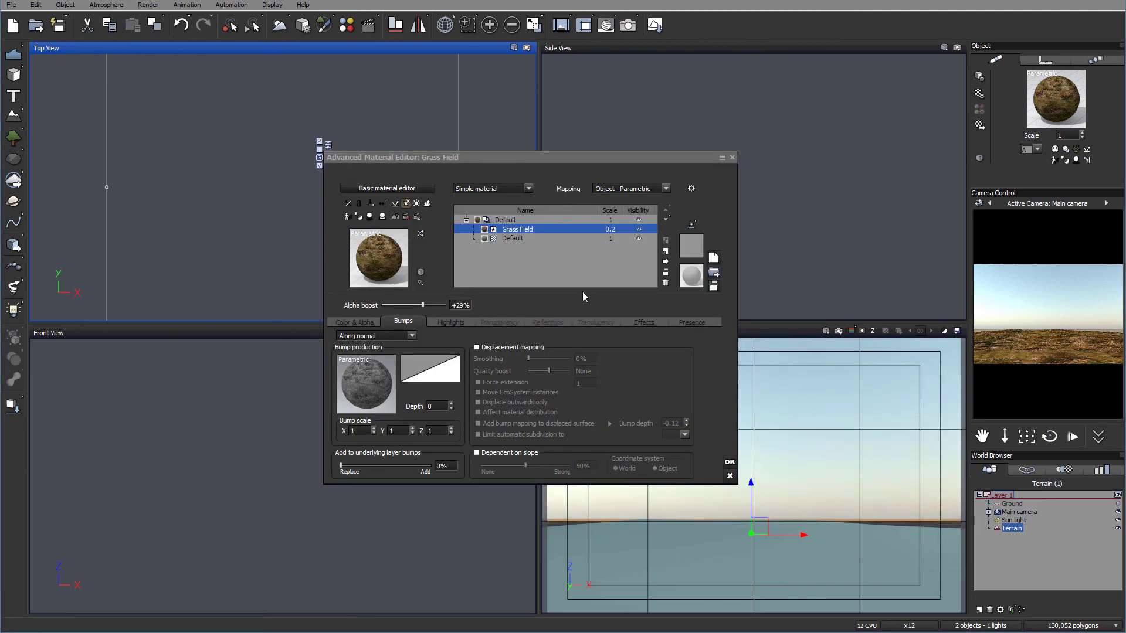
- Hide the Grass Field layer, render the main camera view again and accept the post render options
{"action": "left_click", "coordinate": [639, 229]}
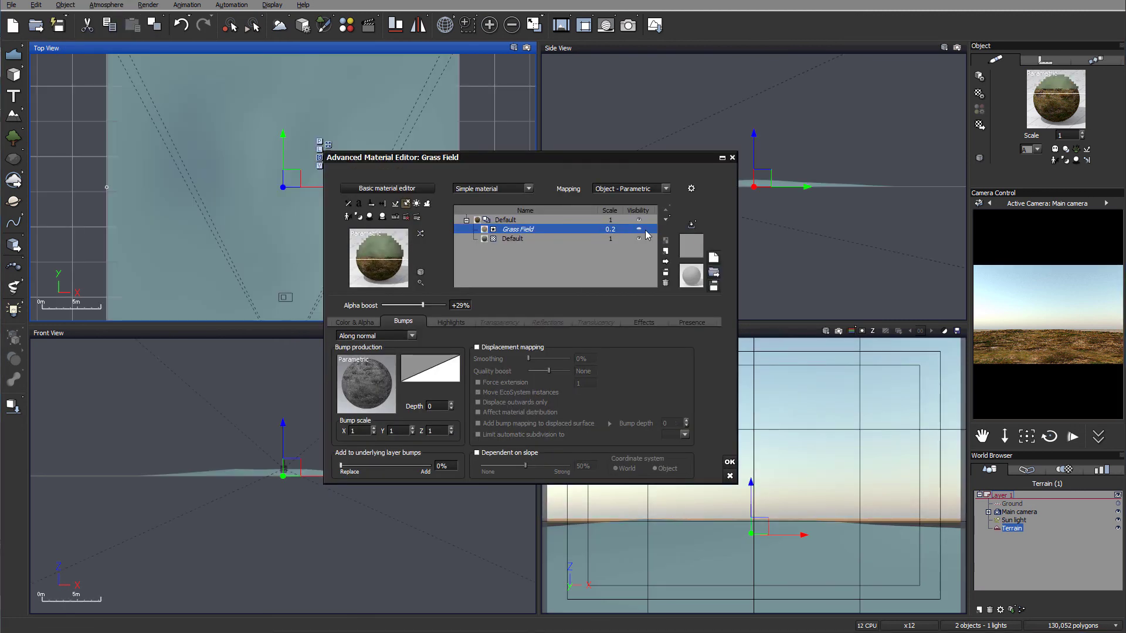
{"action": "left_click", "coordinate": [628, 26]}
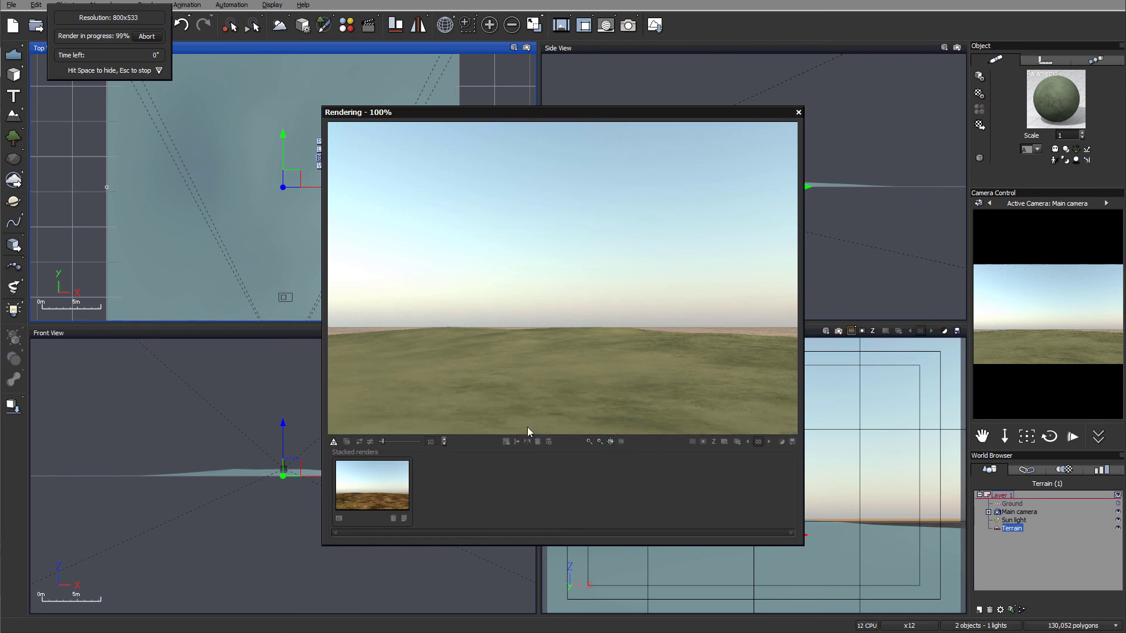
{"action": "left_click", "coordinate": [821, 335]}
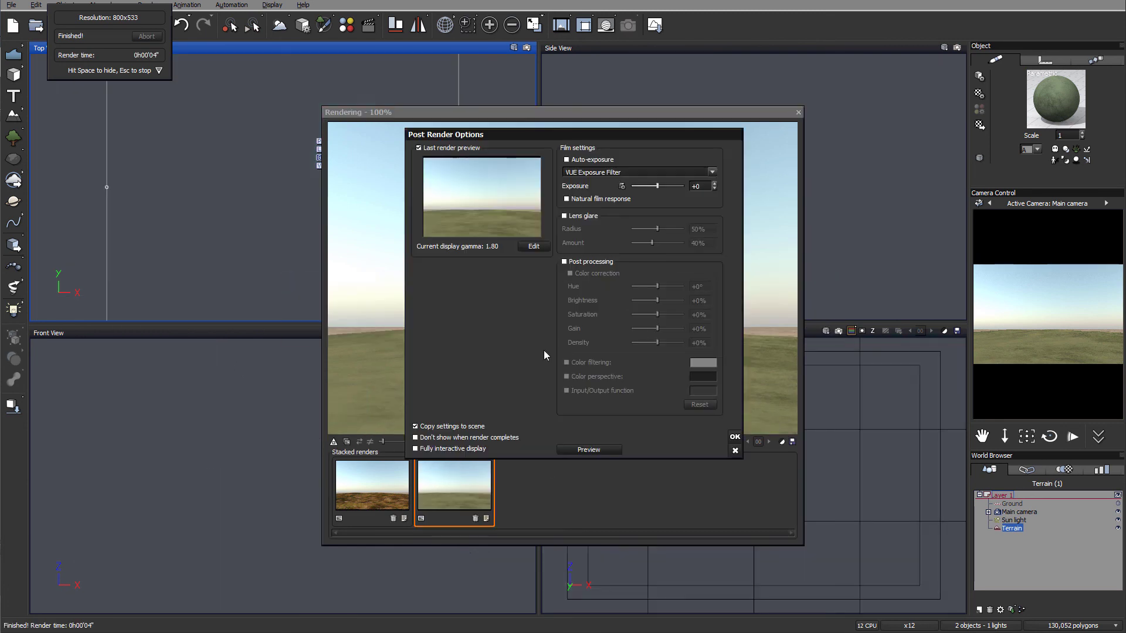
{"action": "left_click", "coordinate": [735, 437]}
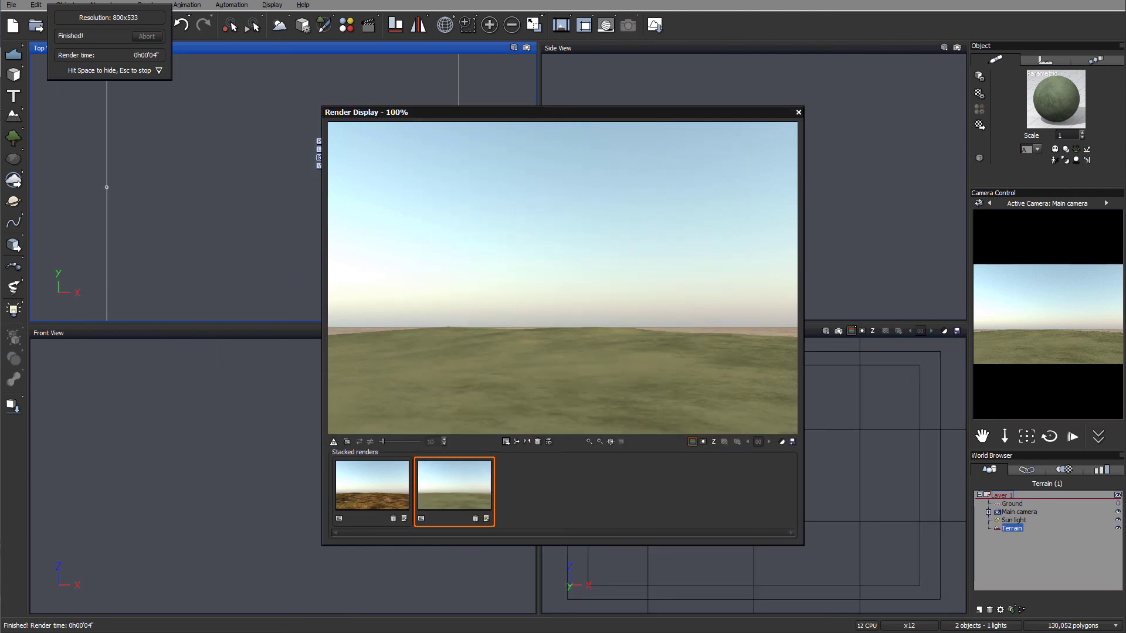
- Compare the two stacked renders with and without the Grass Field layer in an enlarged render display, then close it
{"action": "left_click", "coordinate": [1001, 363]}
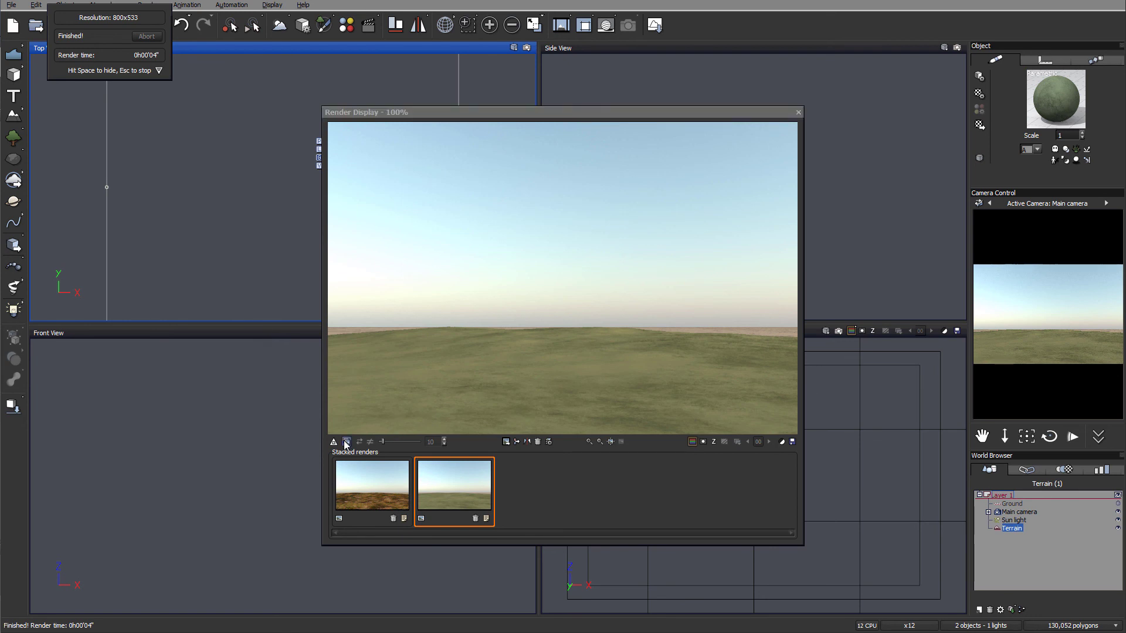
{"action": "left_click", "coordinate": [378, 486]}
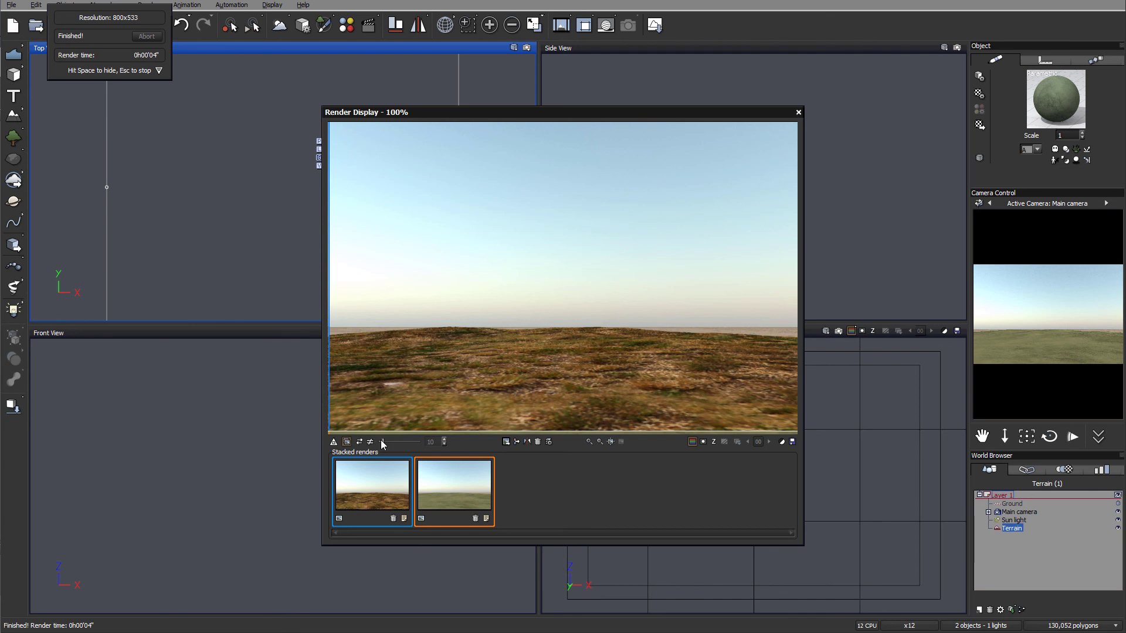
{"action": "mouse_move", "coordinate": [384, 440]}
{"action": "left_mouse_down"}
{"action": "mouse_move", "coordinate": [433, 440]}
{"action": "mouse_move", "coordinate": [401, 434]}
{"action": "left_mouse_up"}
{"action": "left_click", "coordinate": [478, 359]}
{"action": "left_click_drag", "start_coordinate": [477, 359], "coordinate": [748, 520]}
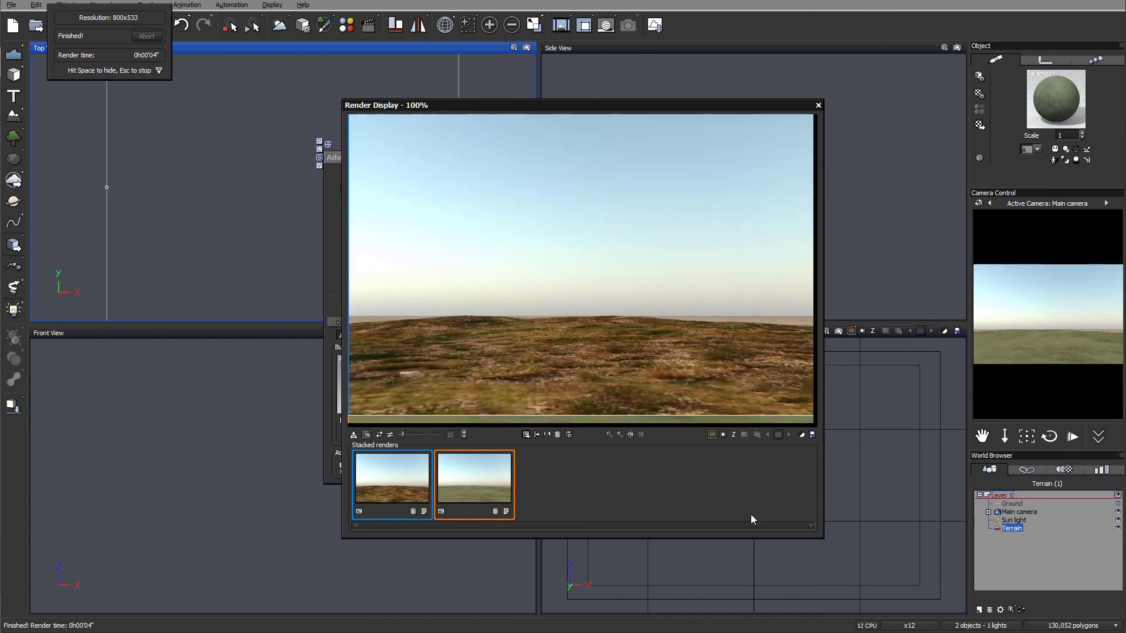
{"action": "left_click_drag", "start_coordinate": [819, 538], "coordinate": [925, 584]}
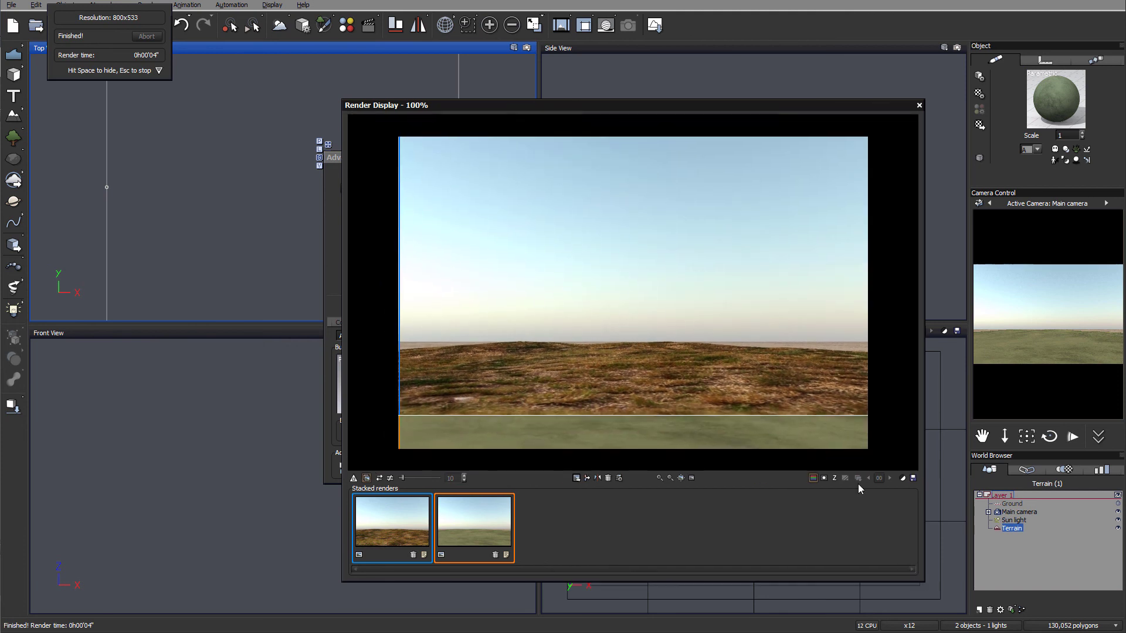
{"action": "left_click_drag", "start_coordinate": [604, 337], "coordinate": [863, 554]}
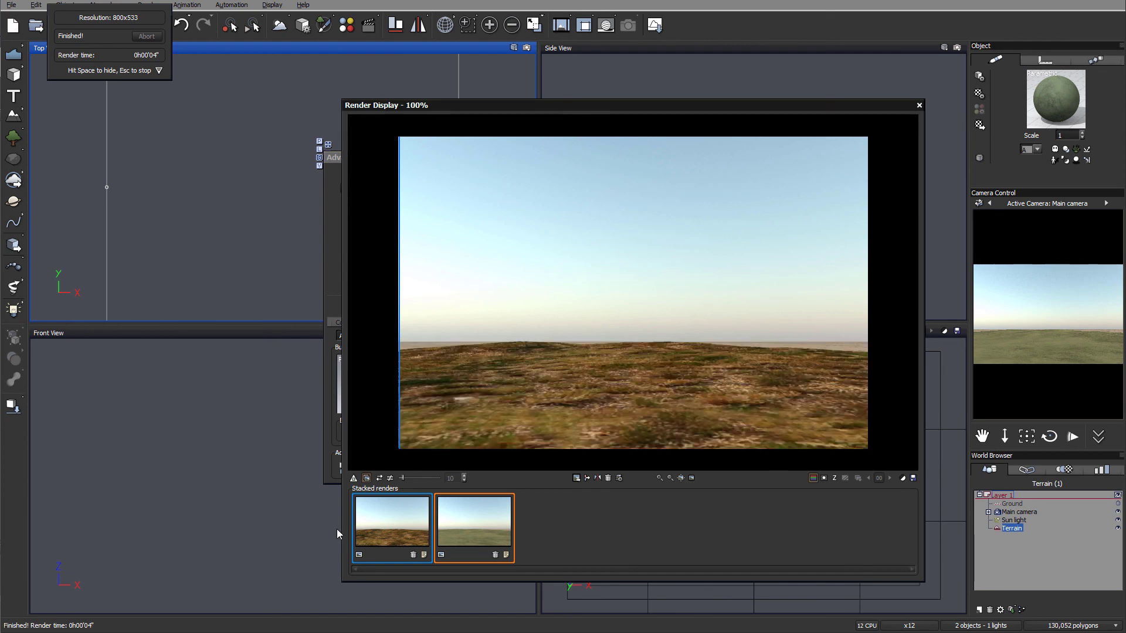
{"action": "left_click", "coordinate": [367, 478]}
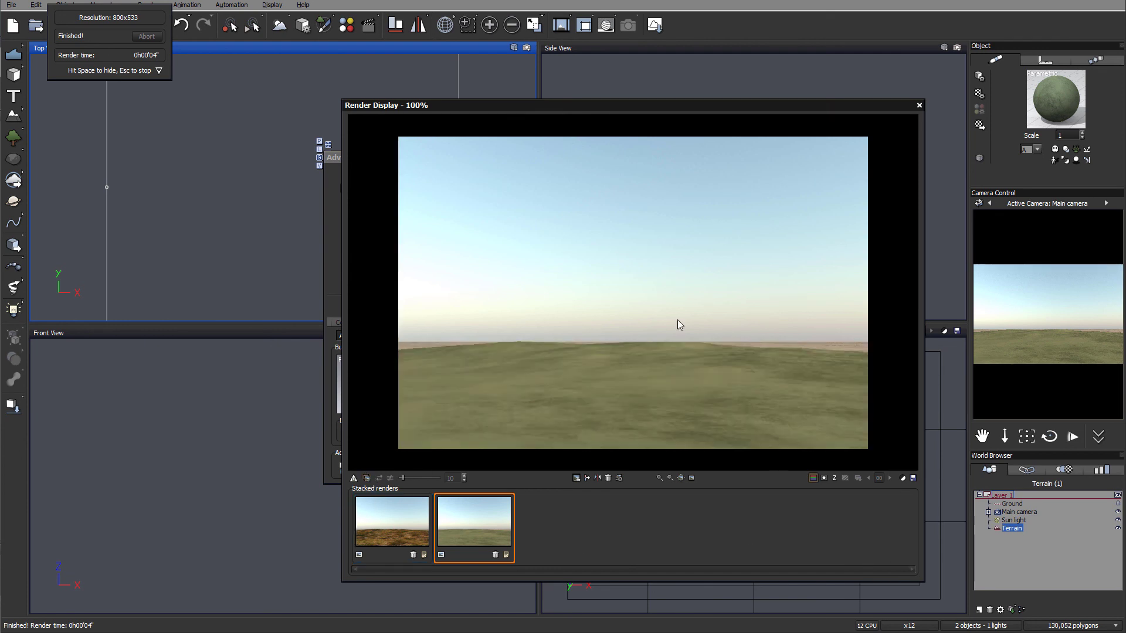
{"action": "left_click", "coordinate": [919, 105]}
- Show the Grass Field layer again and set its overall color to a muted olive, about hue 42 and saturation 41
{"action": "left_click_drag", "start_coordinate": [558, 157], "coordinate": [573, 137]}
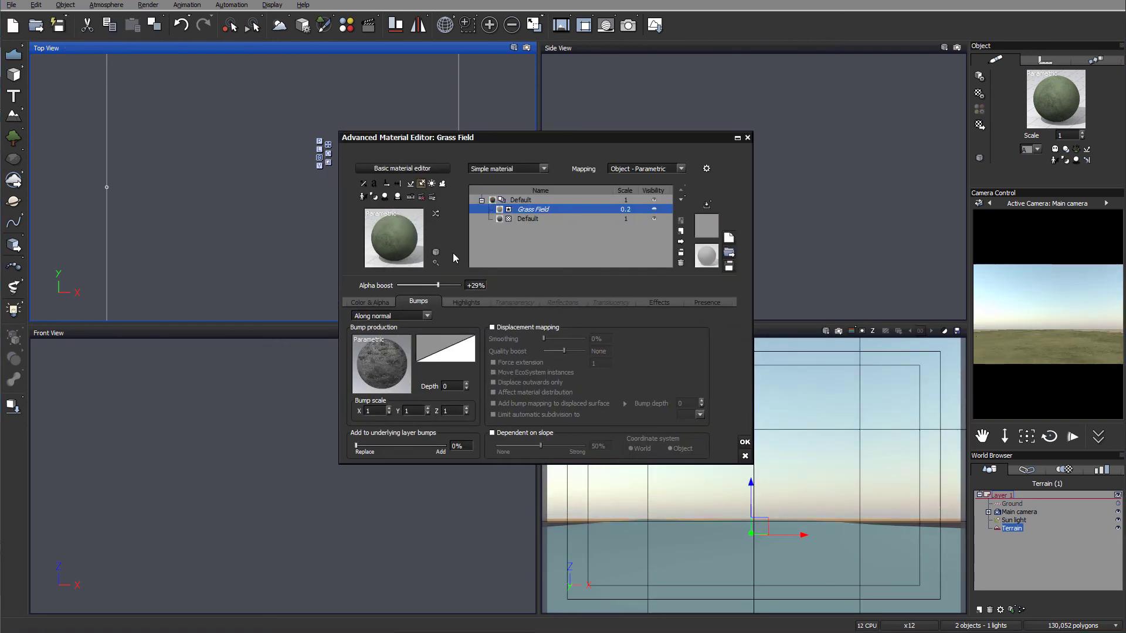
{"action": "left_click", "coordinate": [654, 209]}
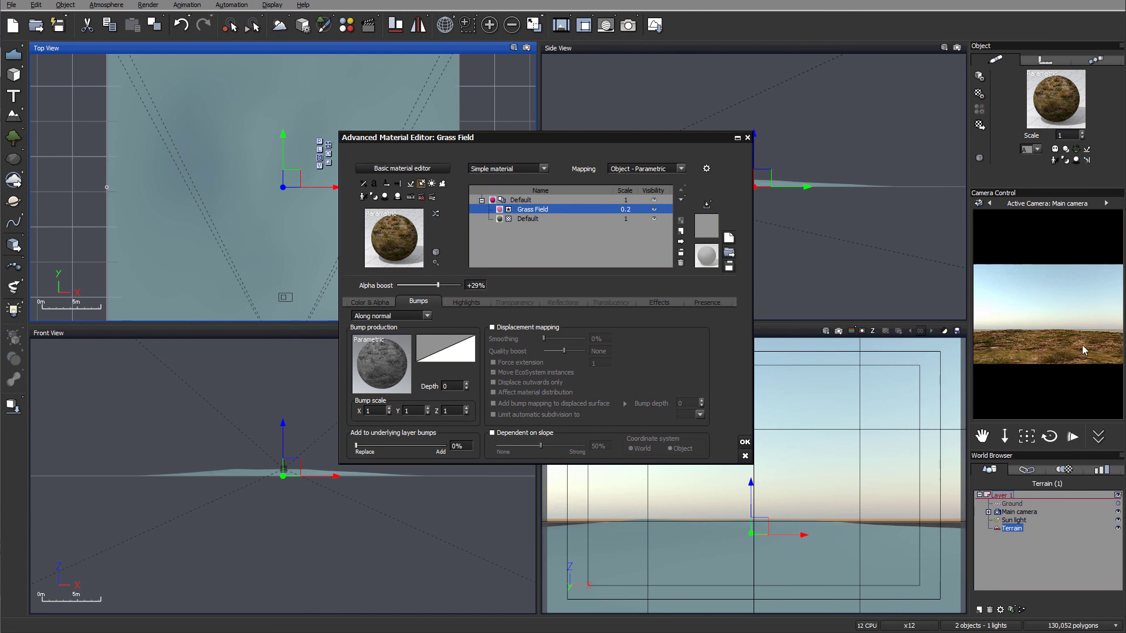
{"action": "left_click", "coordinate": [372, 302]}
{"action": "left_click", "coordinate": [700, 325]}
{"action": "left_click", "coordinate": [722, 329]}
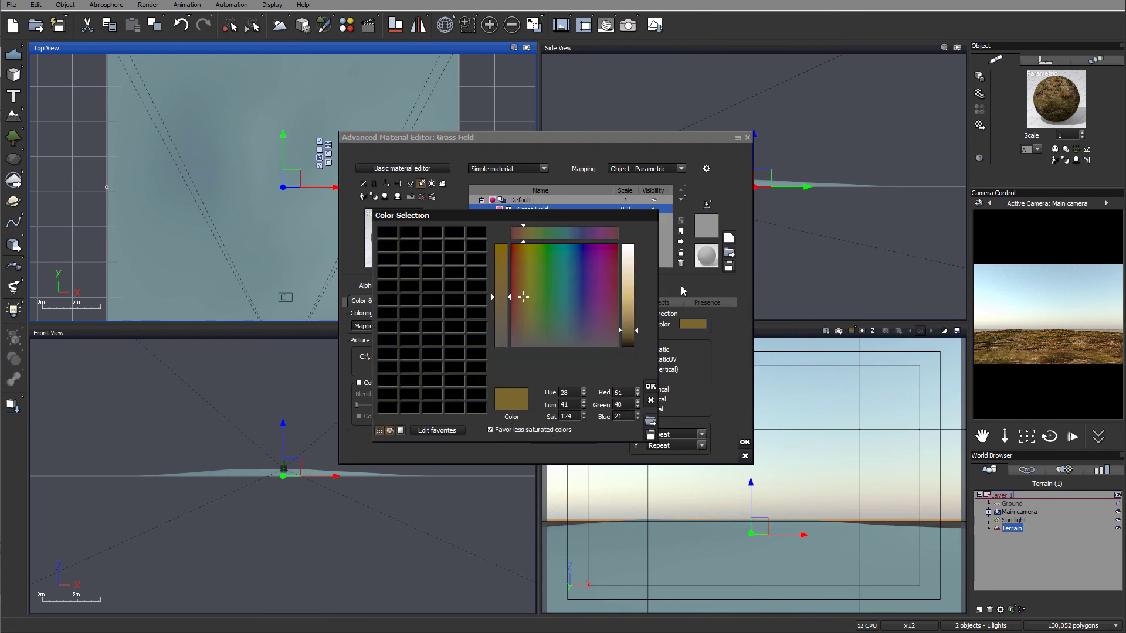
{"action": "left_click_drag", "start_coordinate": [523, 301], "coordinate": [529, 330]}
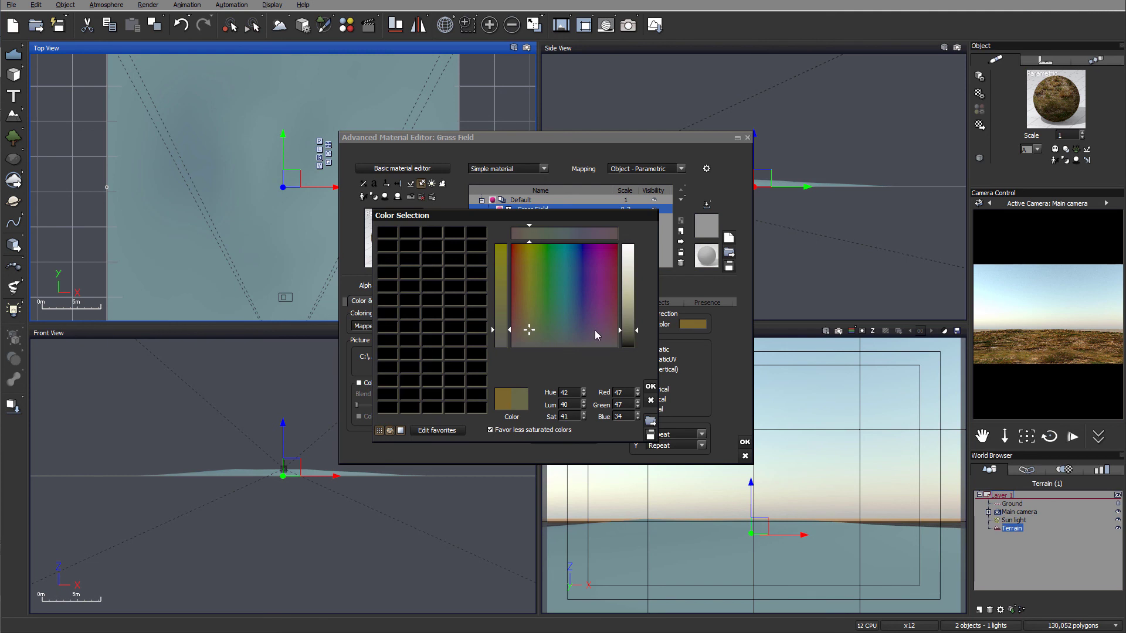
{"action": "left_click_drag", "start_coordinate": [629, 326], "coordinate": [629, 324]}
{"action": "left_click", "coordinate": [650, 386]}
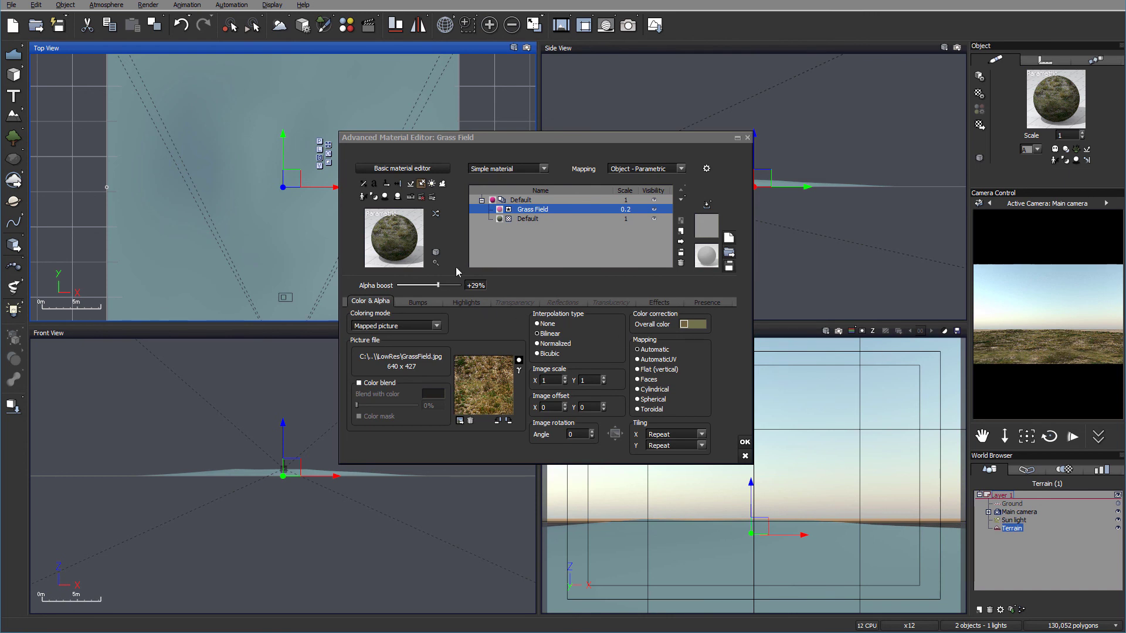
- Lower the Grass Field layer's alpha boost to about -17% and render the main camera view, closing the render display when done
{"action": "mouse_move", "coordinate": [437, 285]}
{"action": "left_mouse_down"}
{"action": "mouse_move", "coordinate": [422, 285]}
{"action": "mouse_move", "coordinate": [450, 285]}
{"action": "mouse_move", "coordinate": [421, 285]}
{"action": "left_mouse_up"}
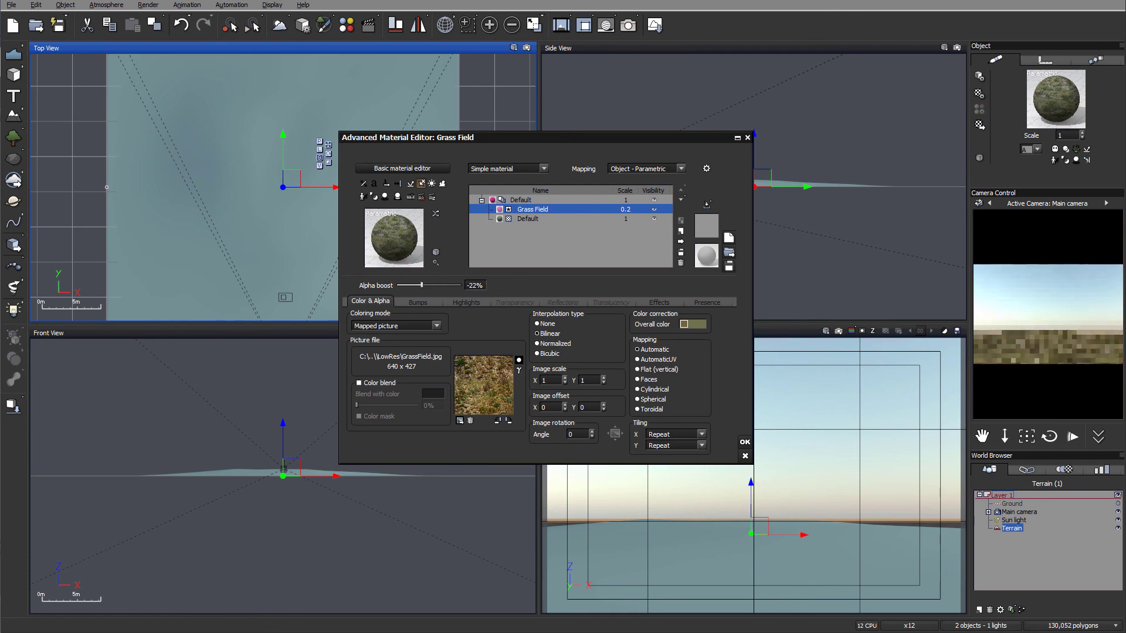
{"action": "left_click_drag", "start_coordinate": [435, 285], "coordinate": [433, 285]}
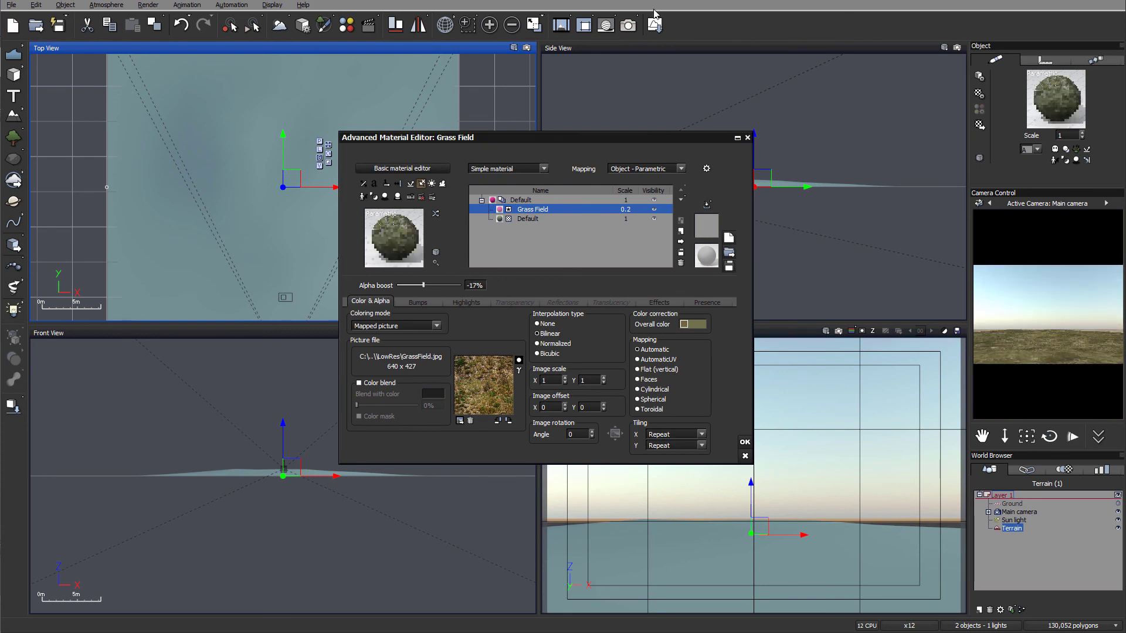
{"action": "left_click", "coordinate": [628, 25]}
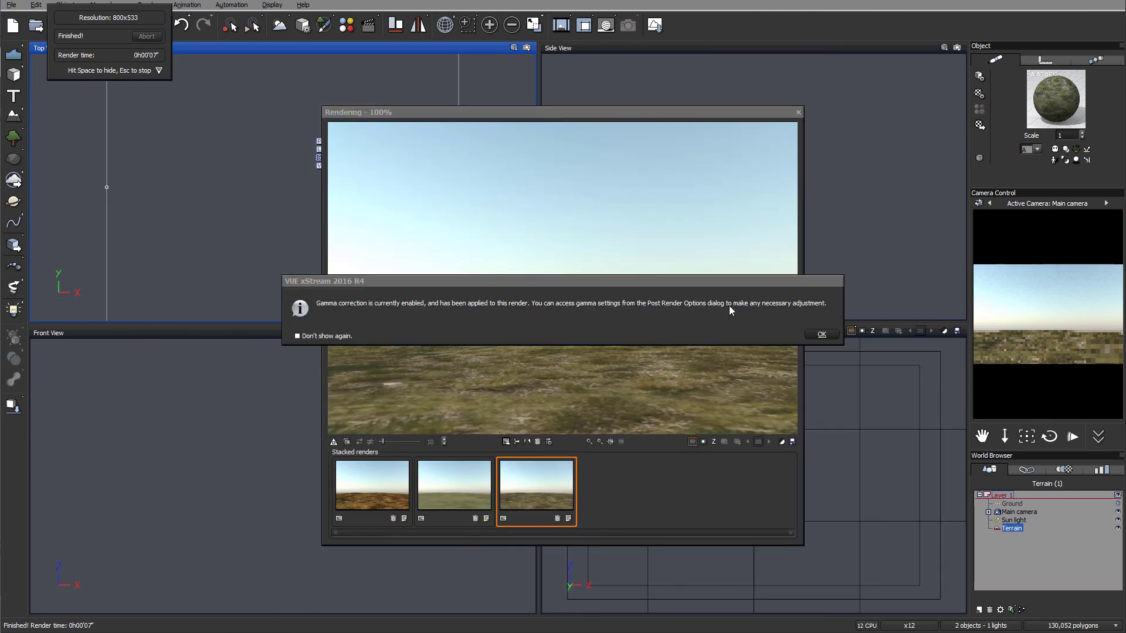
{"action": "left_click", "coordinate": [821, 334]}
{"action": "key", "text": "Escape"}
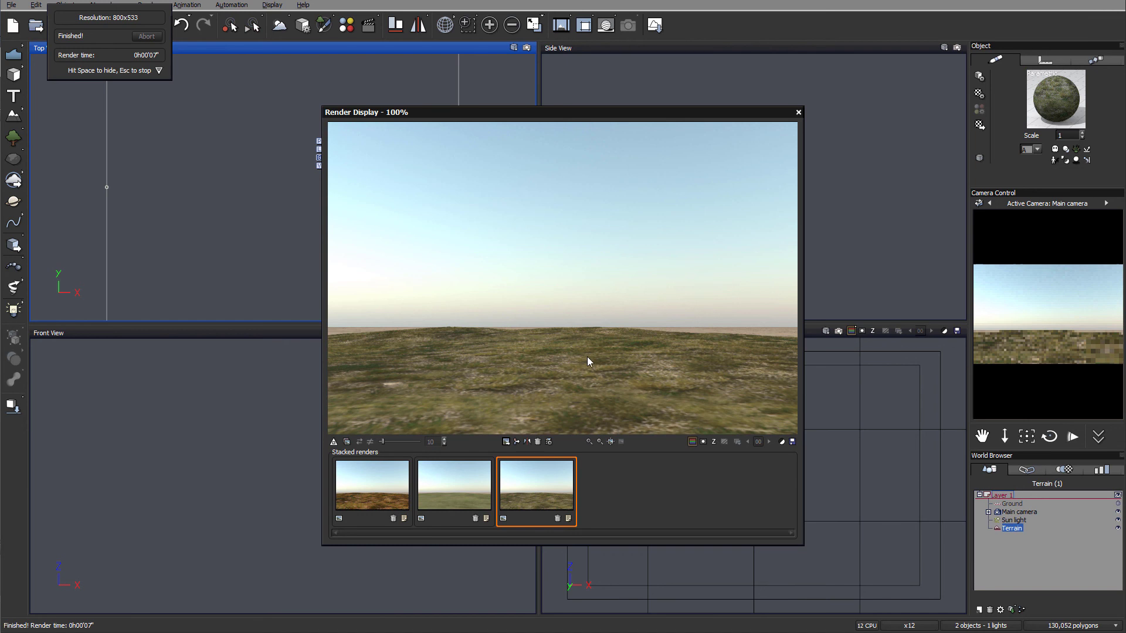
{"action": "left_click", "coordinate": [799, 112]}
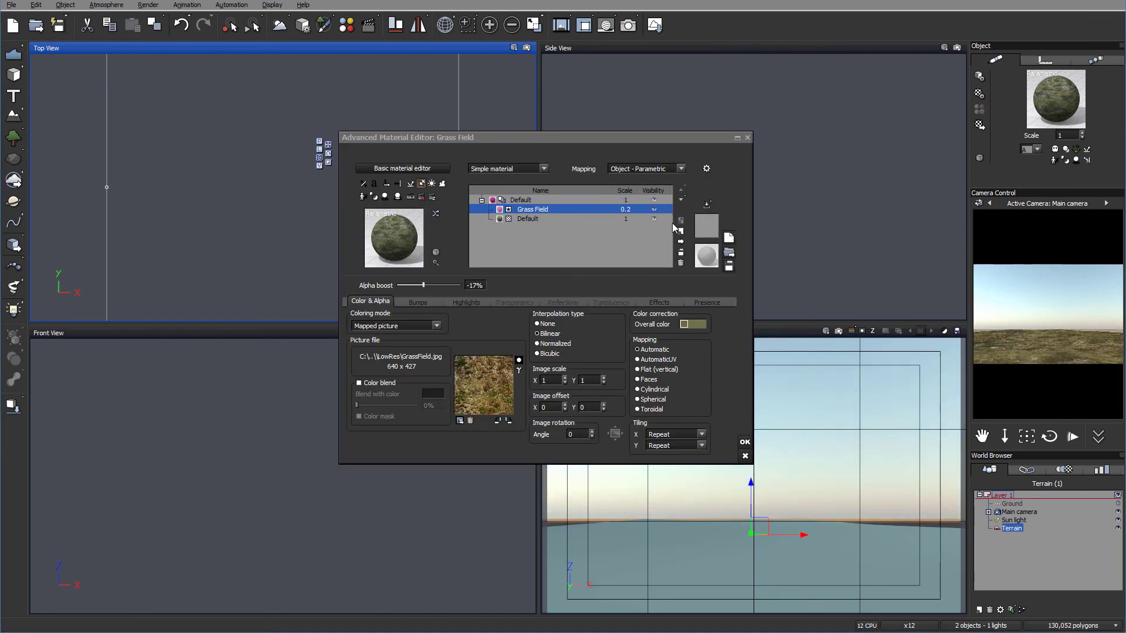